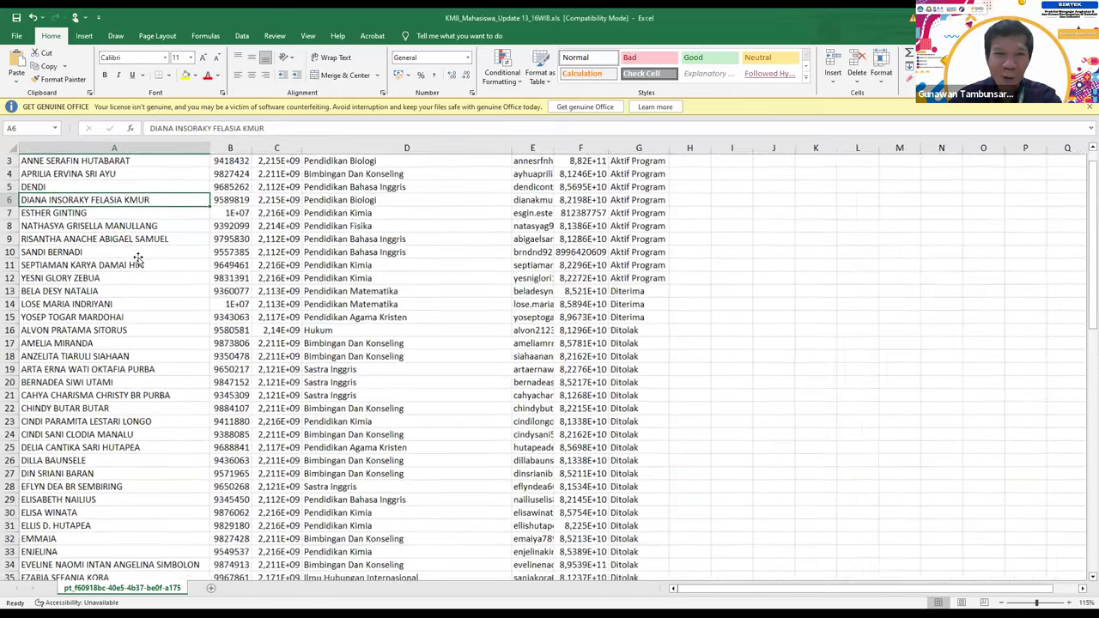
- Enlarge the student worksheet to 160% and examine its columns from Nama Mahasiswa to Status
left_click(173, 213)
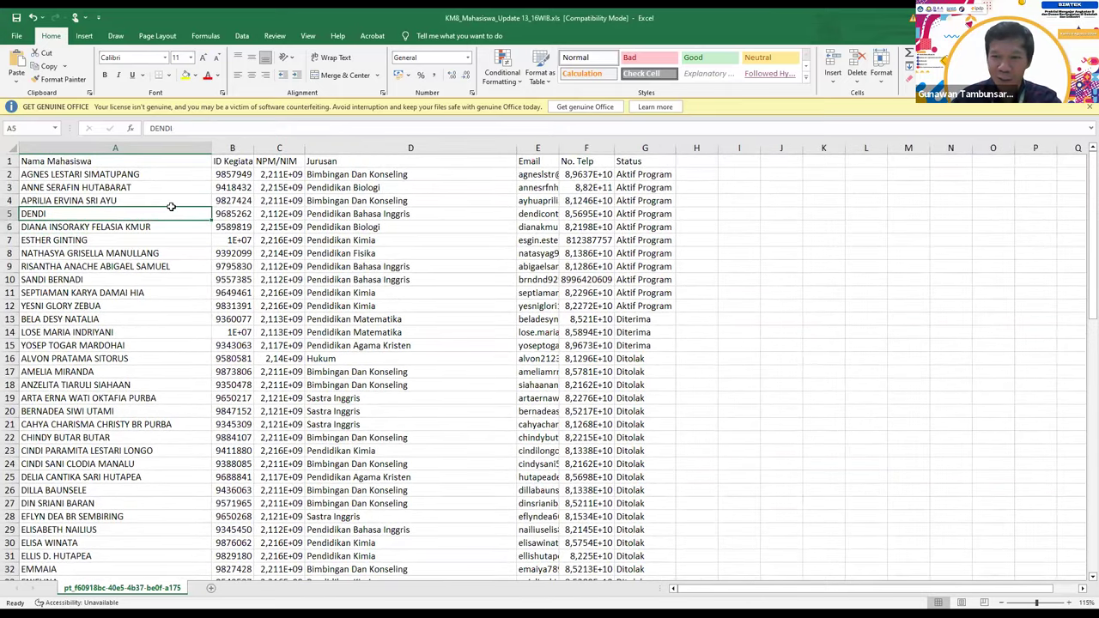
scroll(374, 168, "down", 1)
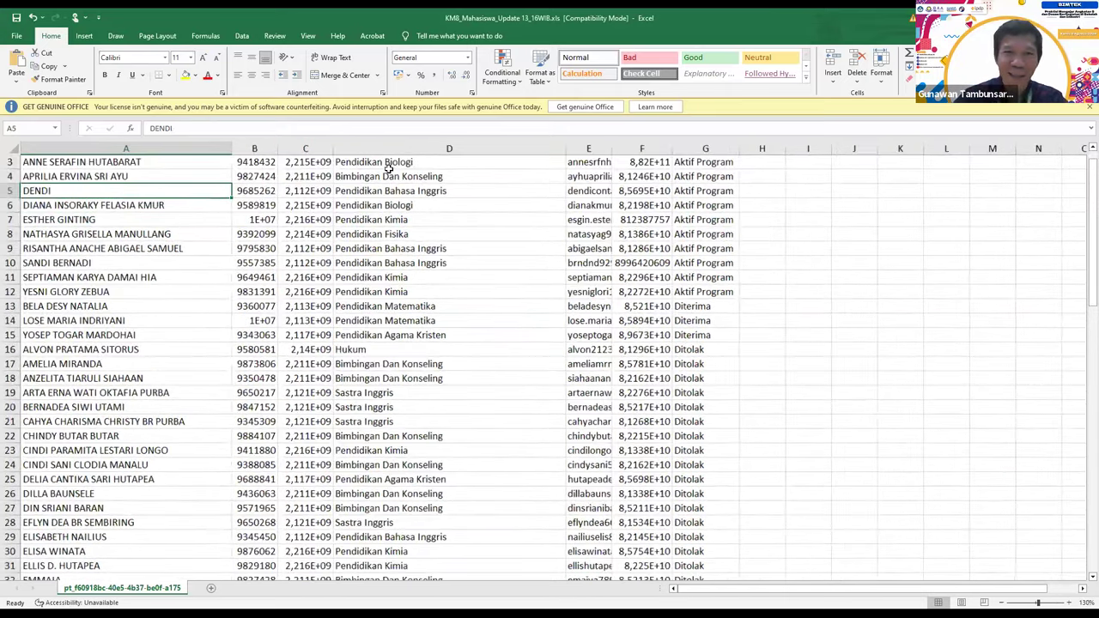
scroll(286, 201, "up", 1, "ctrl")
scroll(266, 211, "up", 1, "ctrl")
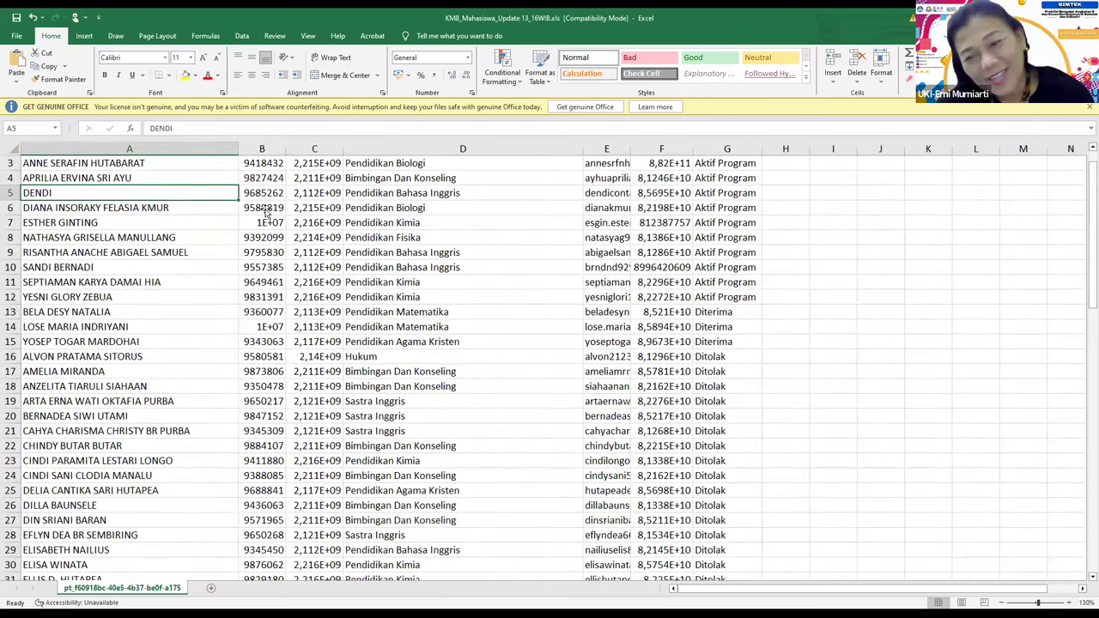
scroll(266, 211, "down", 1)
scroll(266, 211, "up", 1, "ctrl")
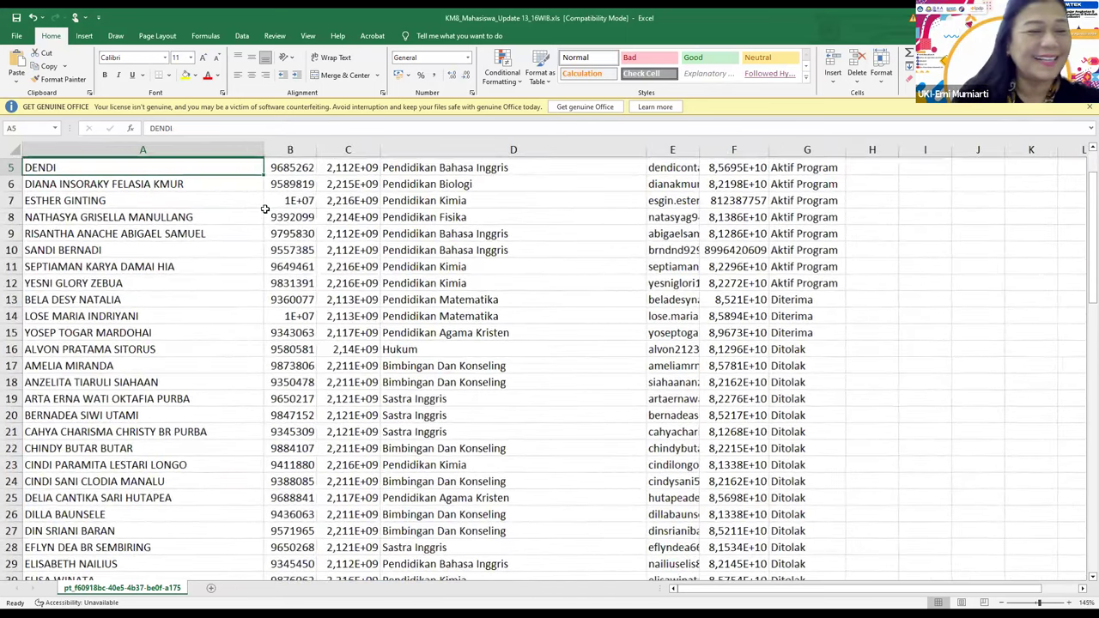
scroll(266, 209, "up", 2)
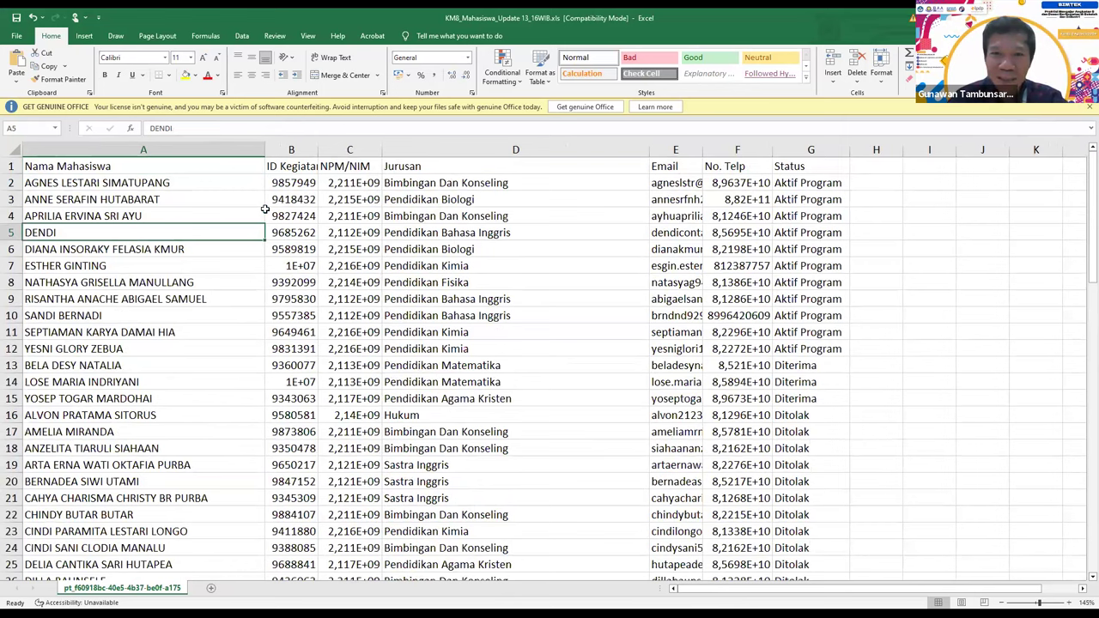
left_click(266, 209)
scroll(265, 209, "up", 1, "ctrl")
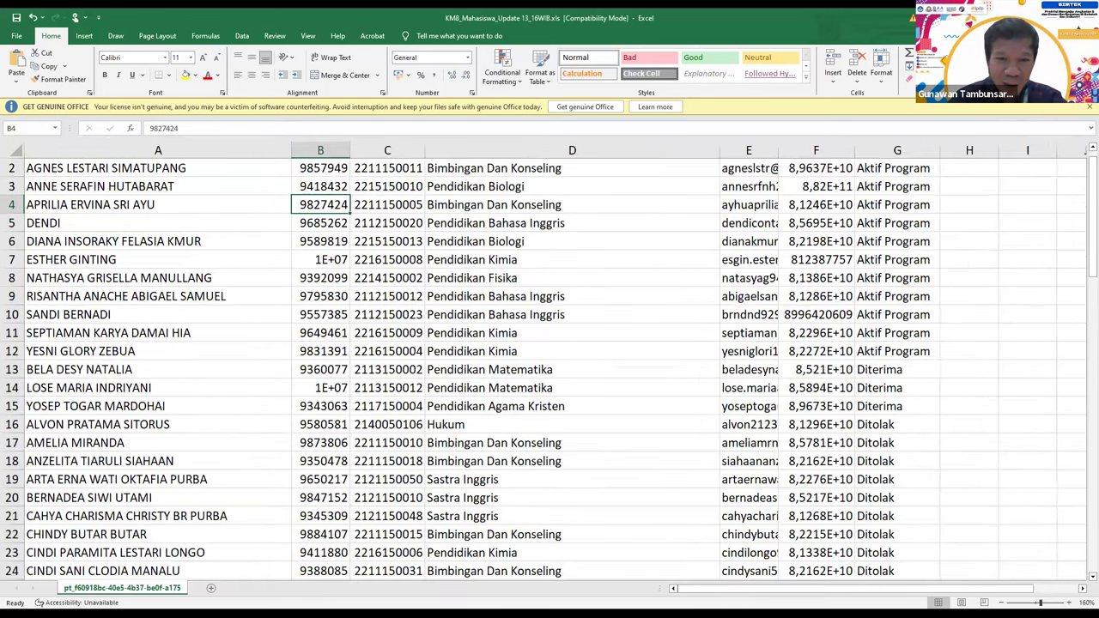
scroll(194, 322, "up", 1)
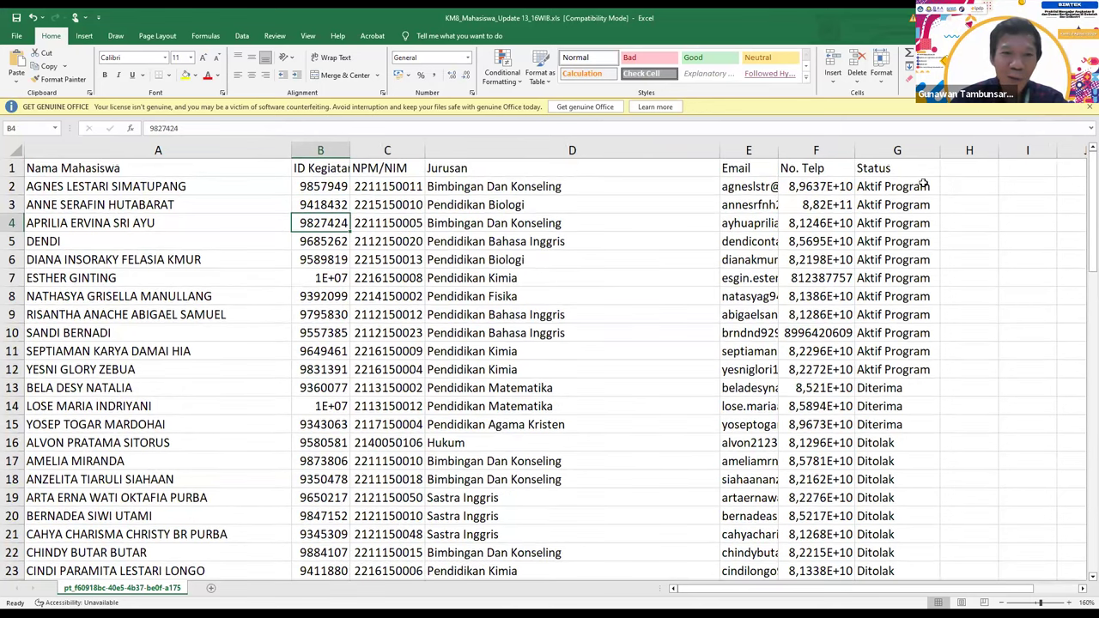
- Make the header row bold and apply all borders to the whole student table
left_click_drag(936, 187, 34, 171)
left_click(78, 222)
key("ctrl+a")
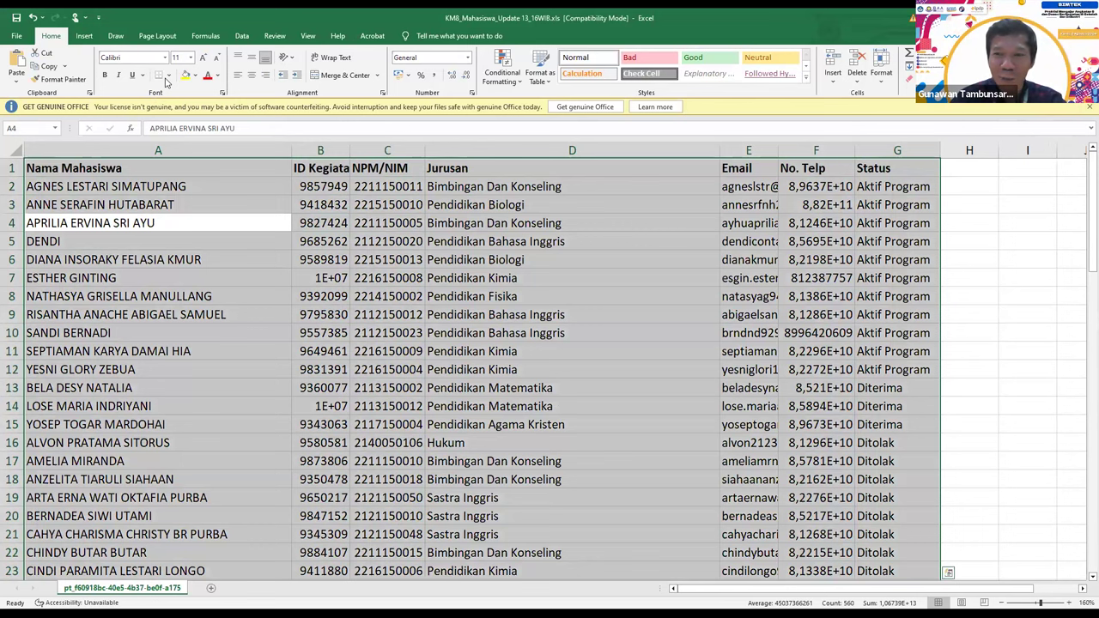
left_click(167, 75)
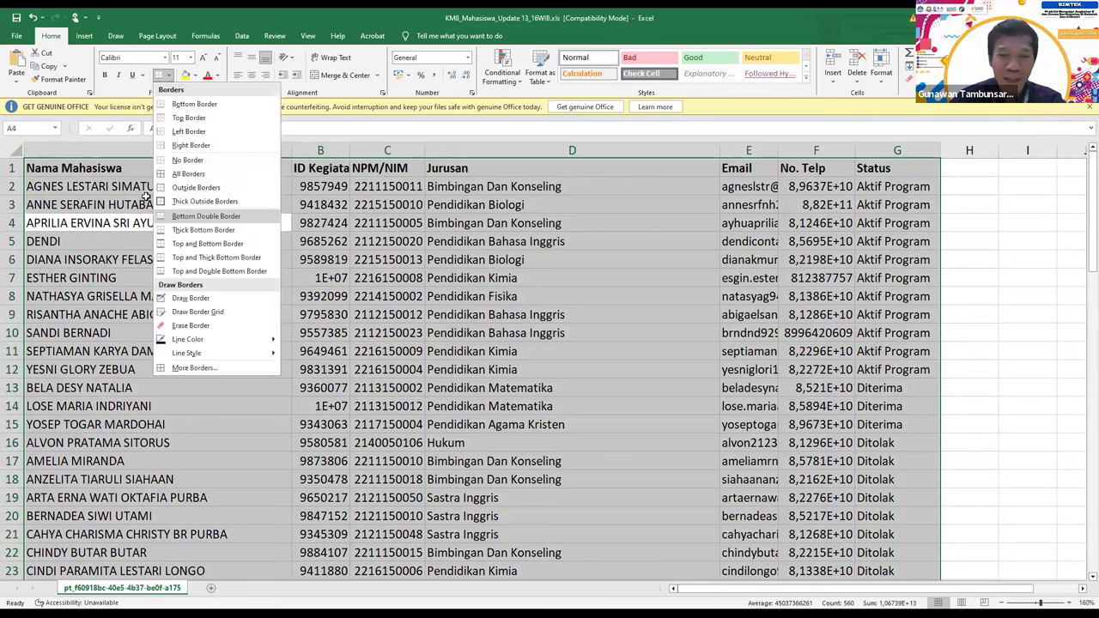
left_click(160, 169)
key("Up")
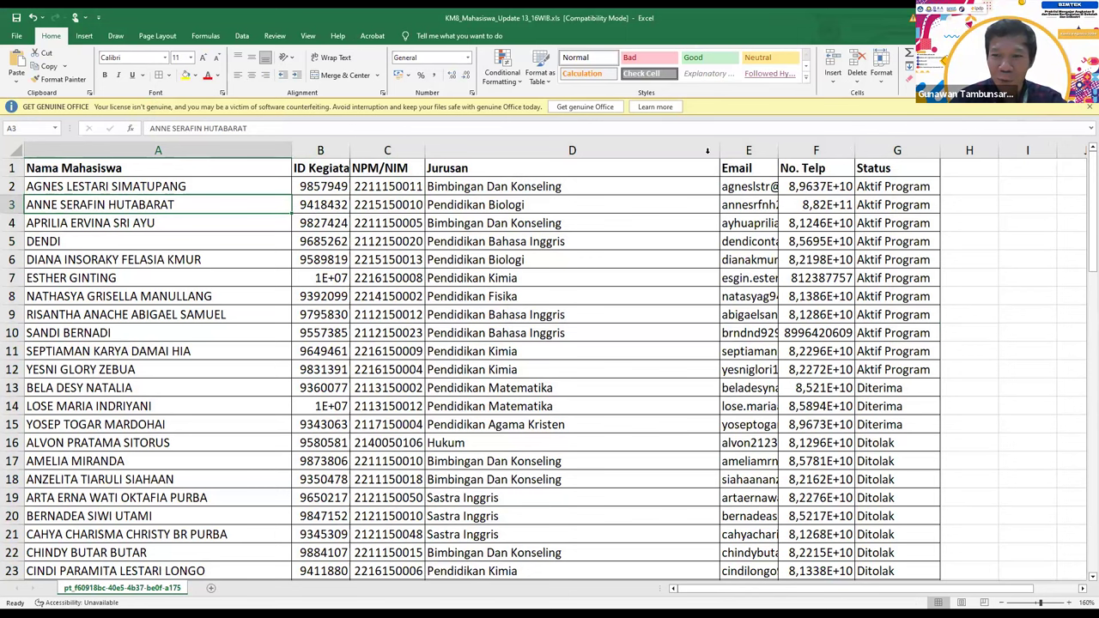
- Narrow the Jurusan column and widen the Email column of the student table
left_click_drag(714, 152, 646, 152)
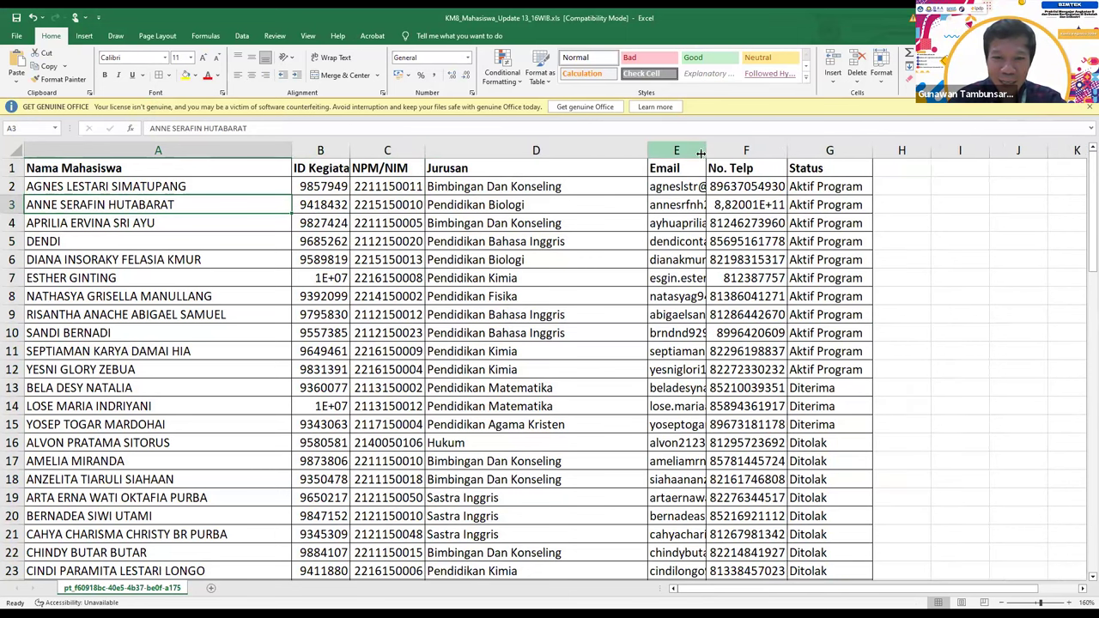
left_click_drag(747, 152, 751, 152)
left_click(536, 223)
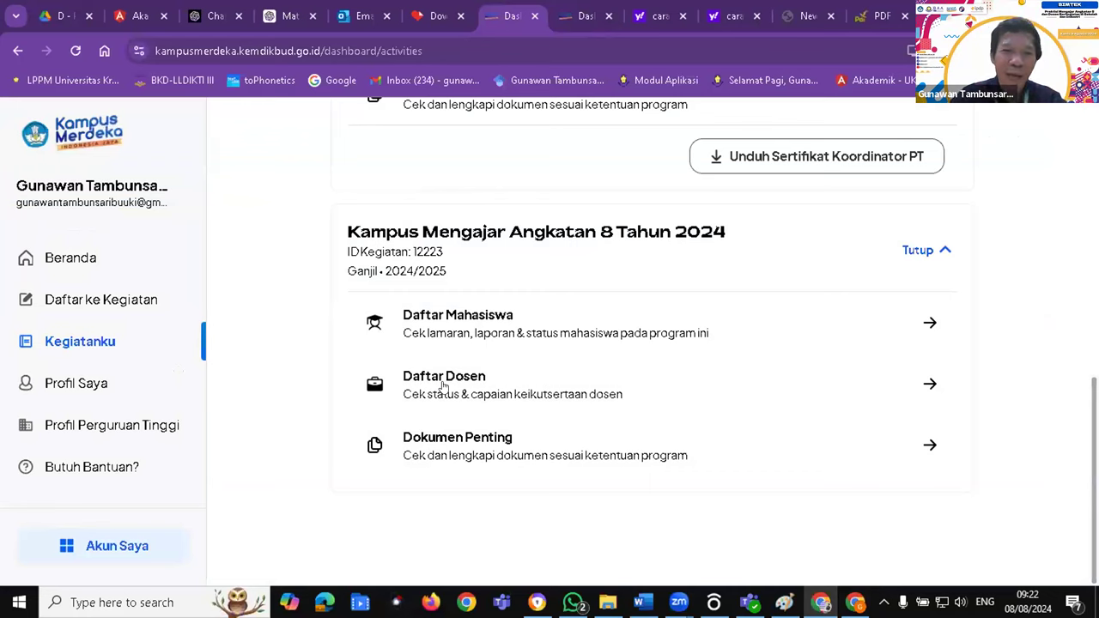
- On the Kampus Merdeka dashboard, open Kegiatanku and the Daftar Mahasiswa of Kampus Mengajar Angkatan 8 Tahun 2024
left_click(75, 344)
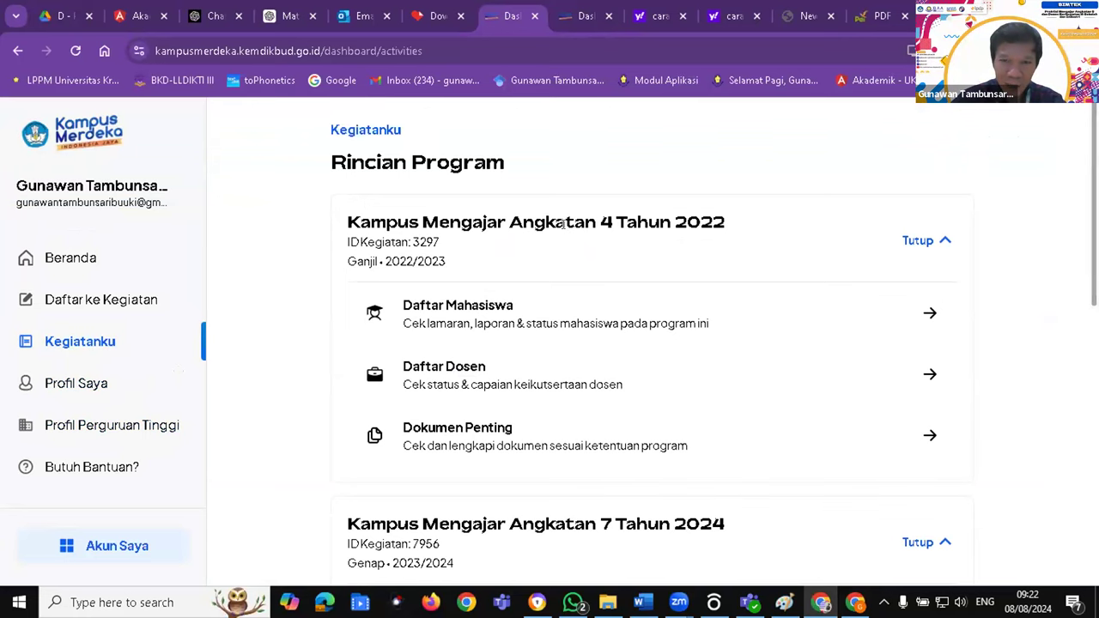
scroll(563, 223, "down", 3)
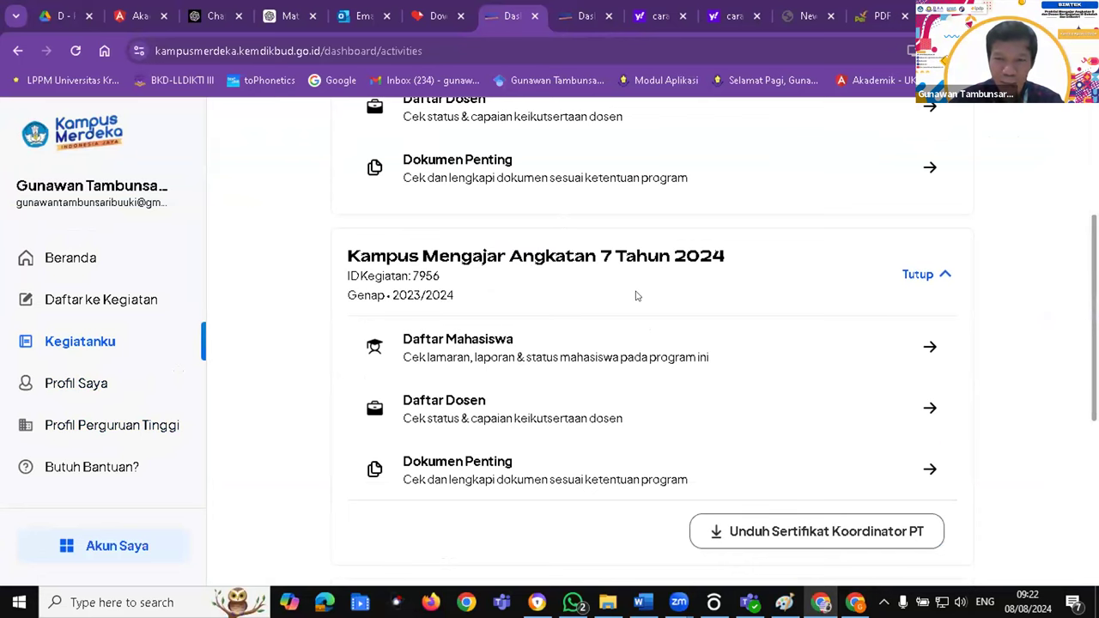
scroll(720, 371, "down", 3)
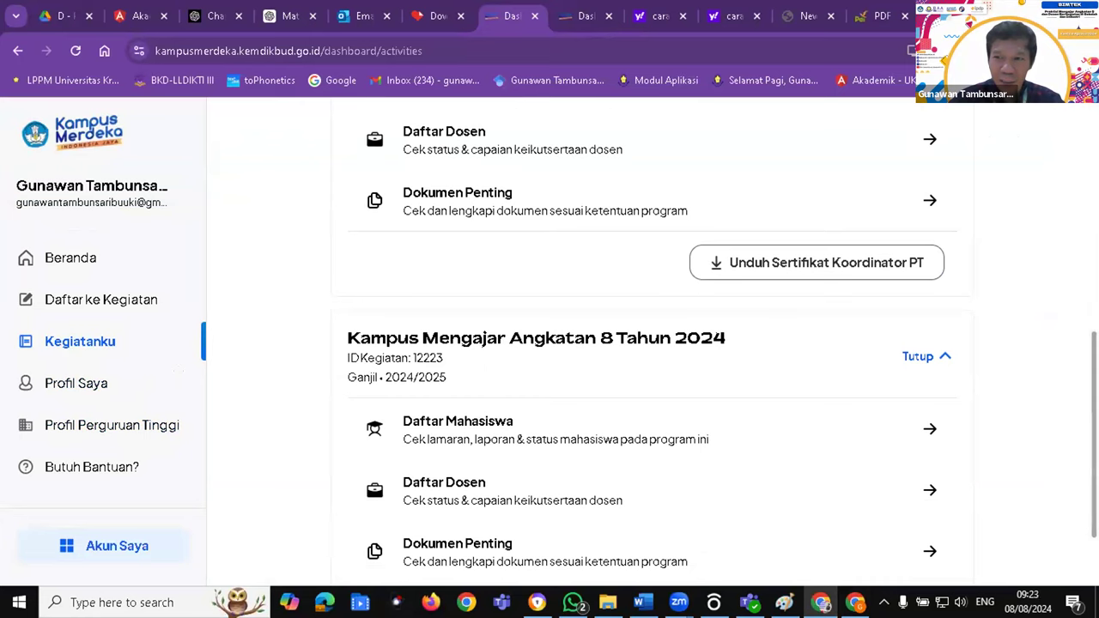
scroll(970, 394, "down", 1)
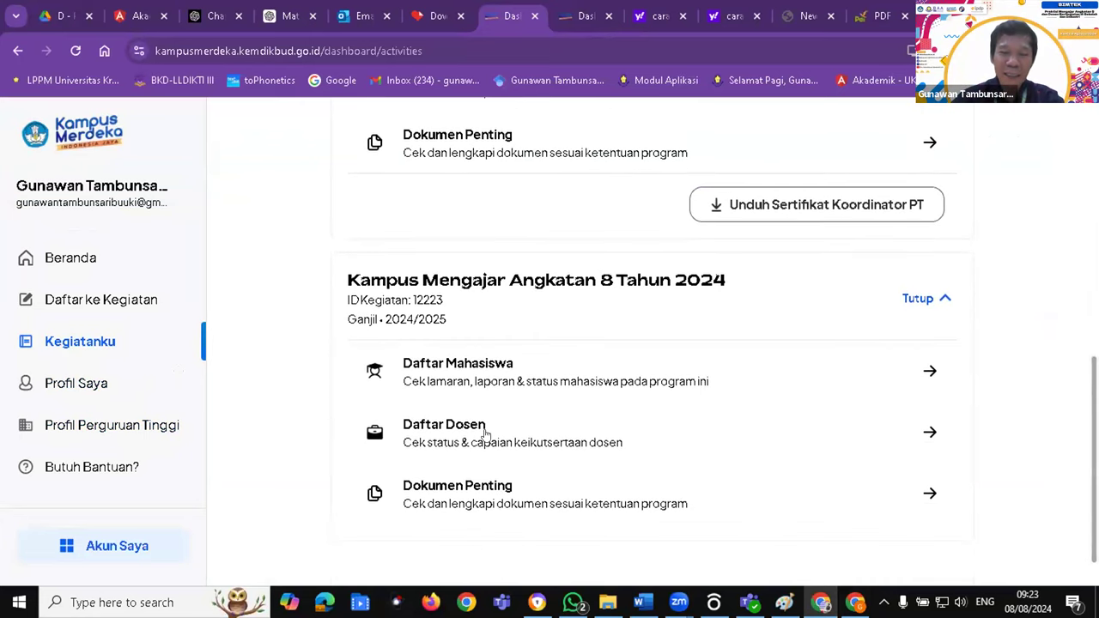
left_click(451, 380)
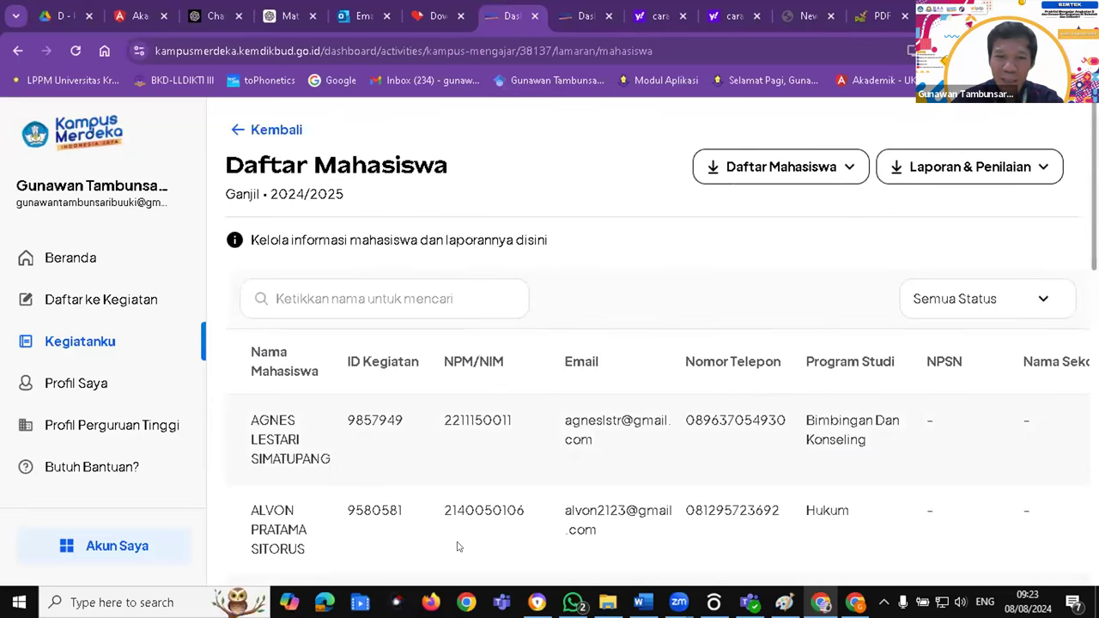
- Check the student list's status column, look through page 8 and request page 2
scroll(464, 559, "down", 10)
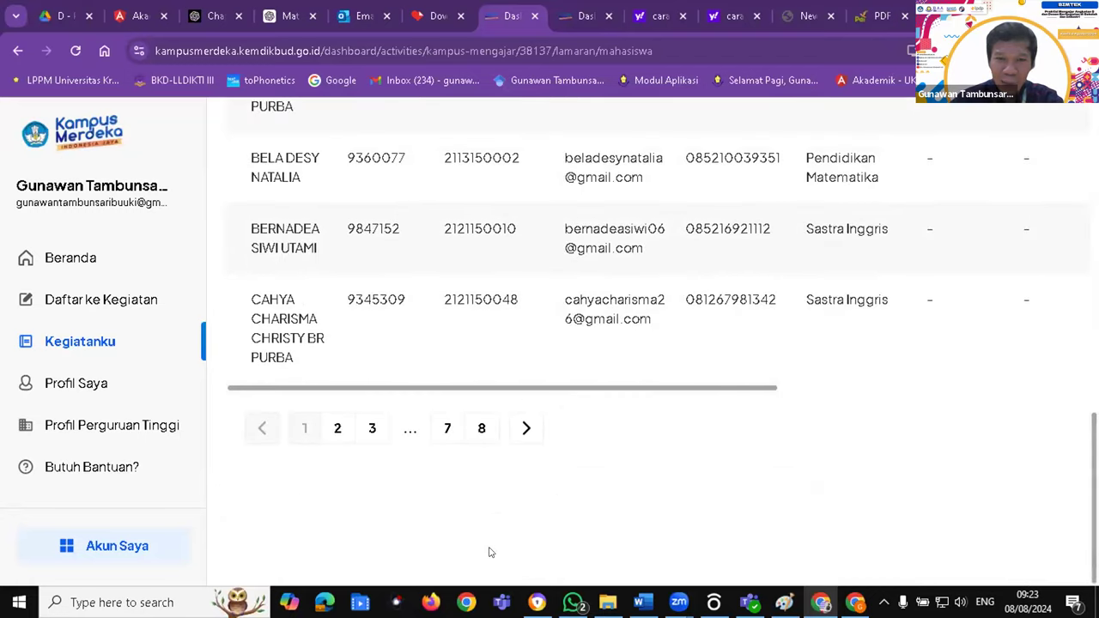
left_click_drag(509, 388, 856, 394)
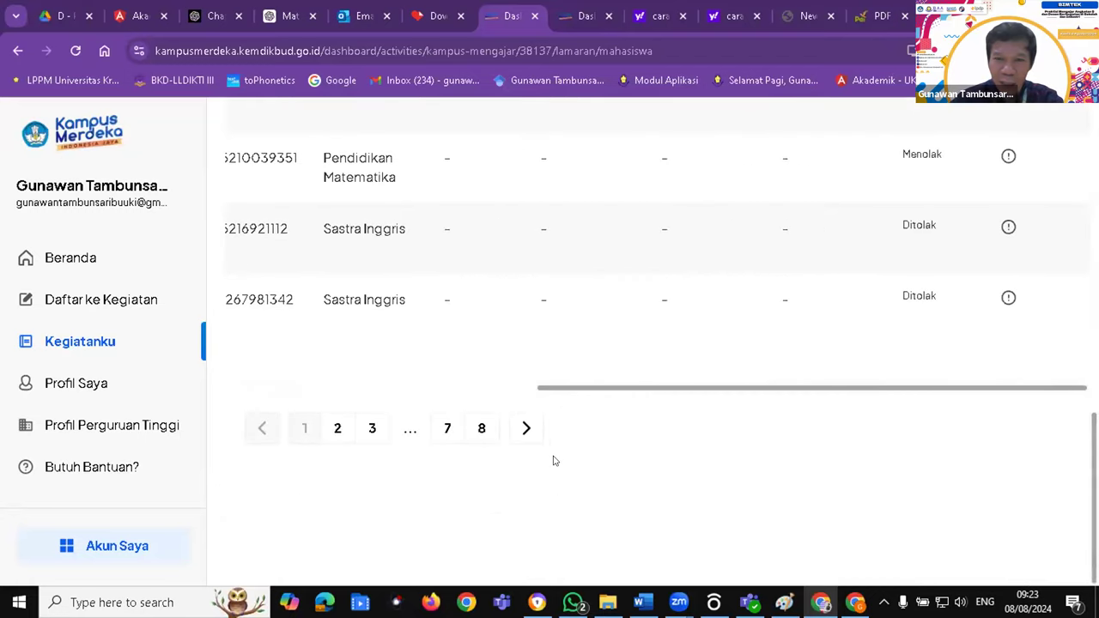
left_click(479, 429)
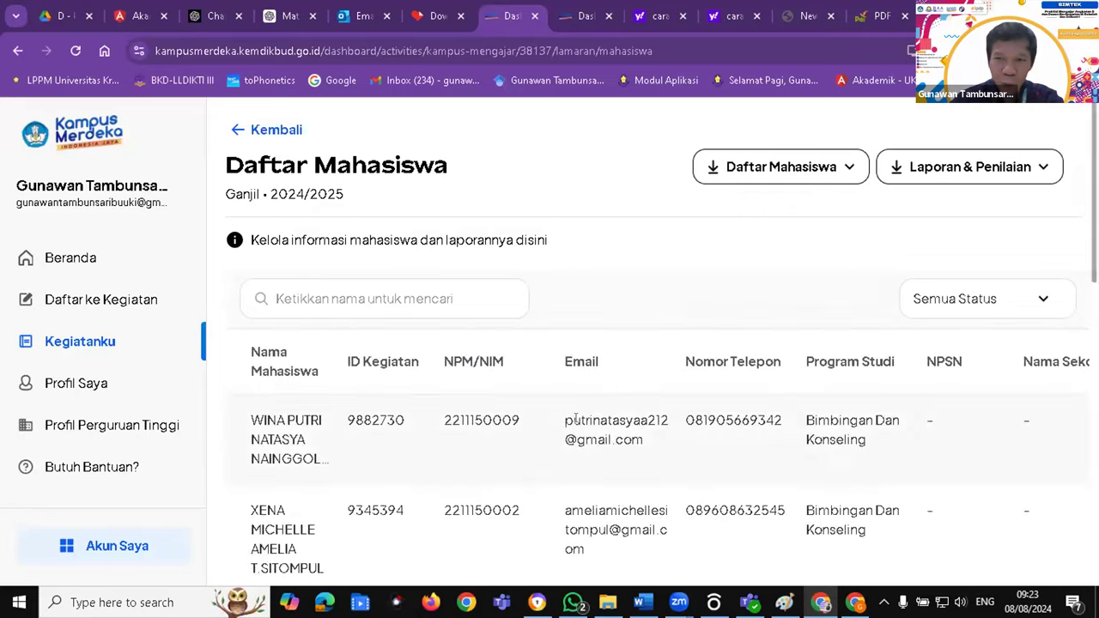
scroll(578, 417, "down", 10)
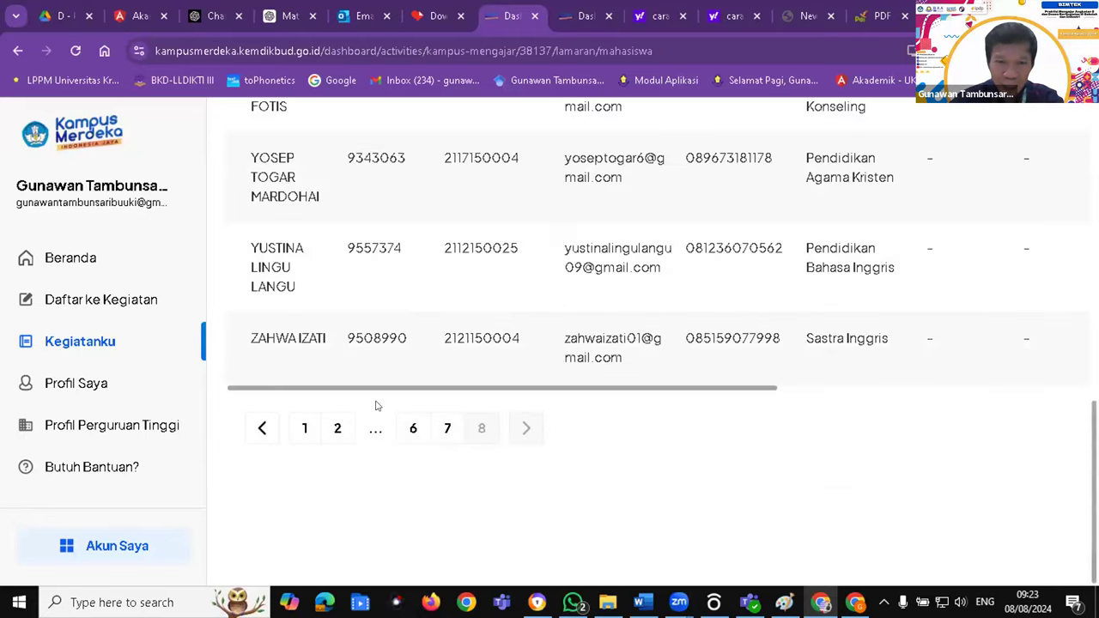
left_click(333, 429)
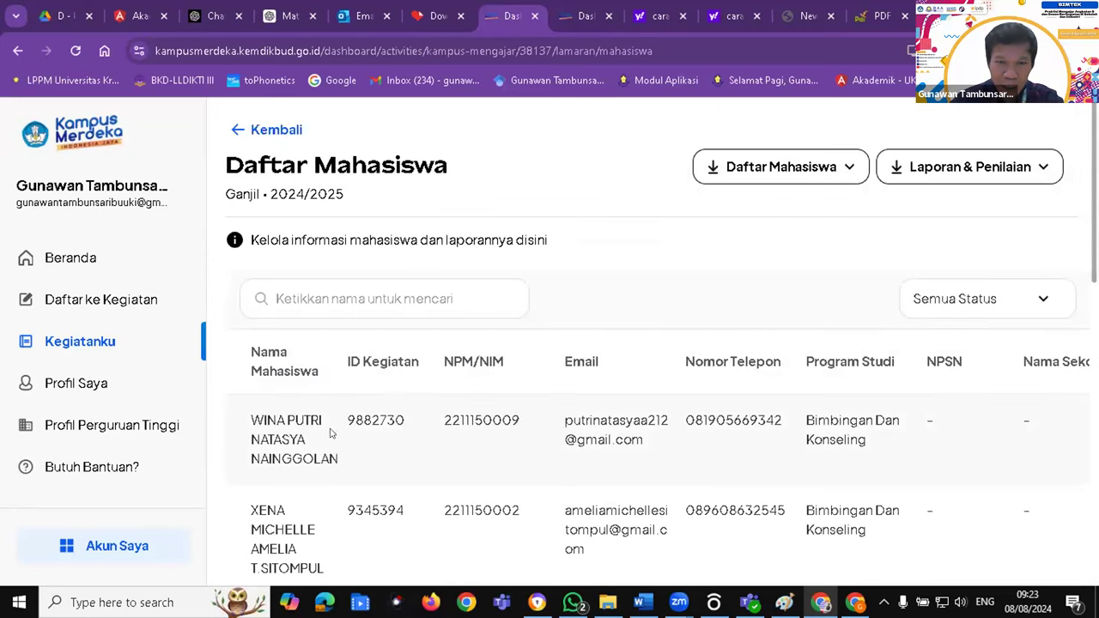
- Filter the student list by the status Ditolak and review the Status column of the matching rows
left_click(982, 305)
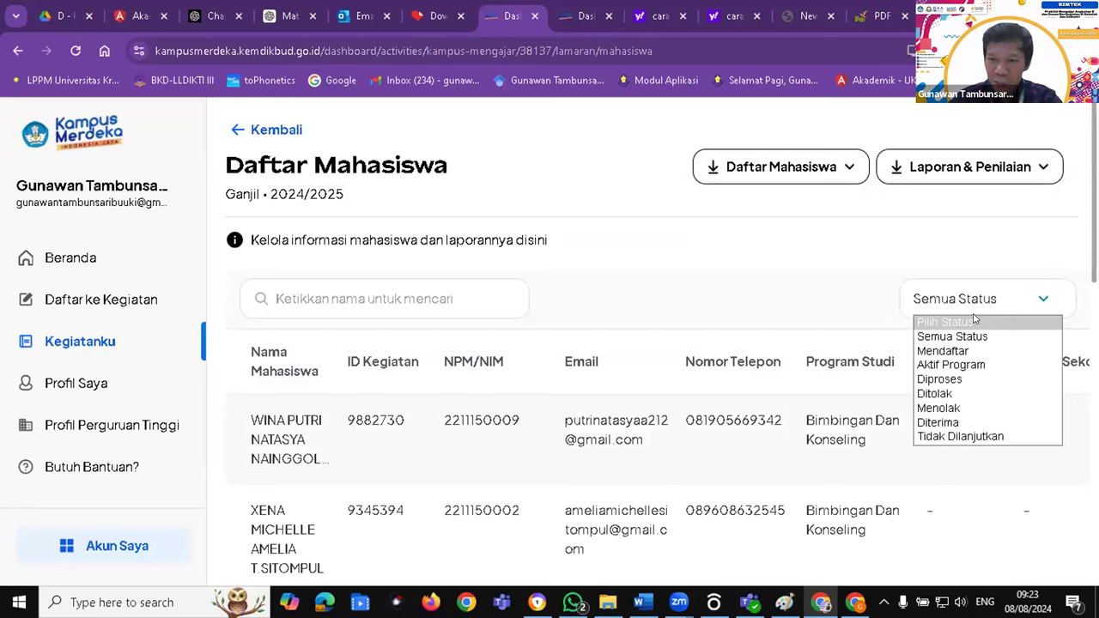
left_click(956, 394)
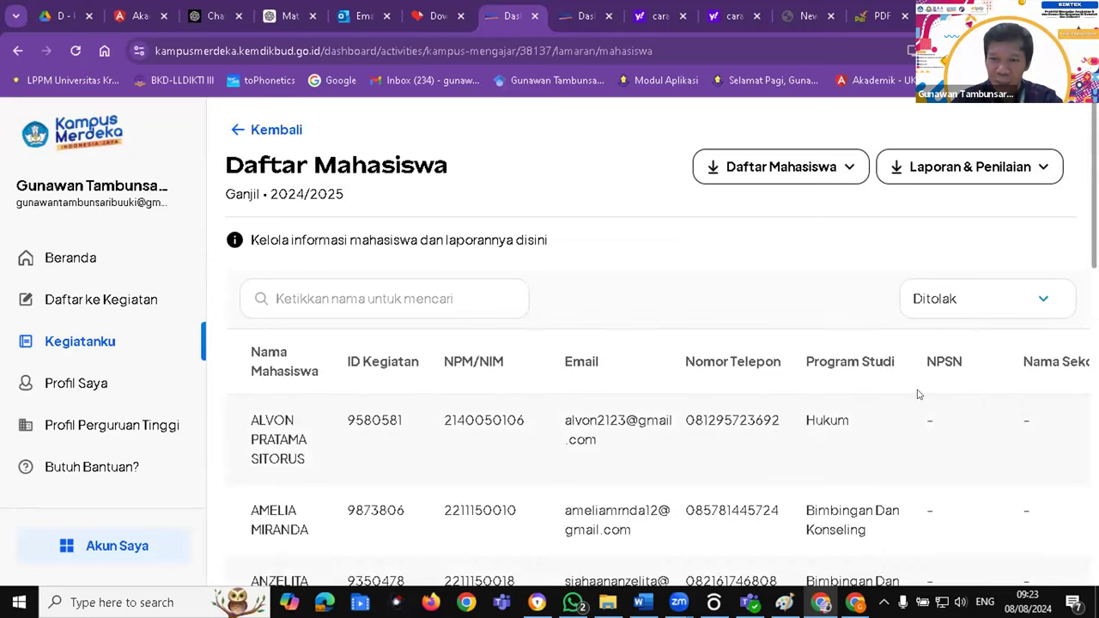
scroll(917, 394, "down", 10)
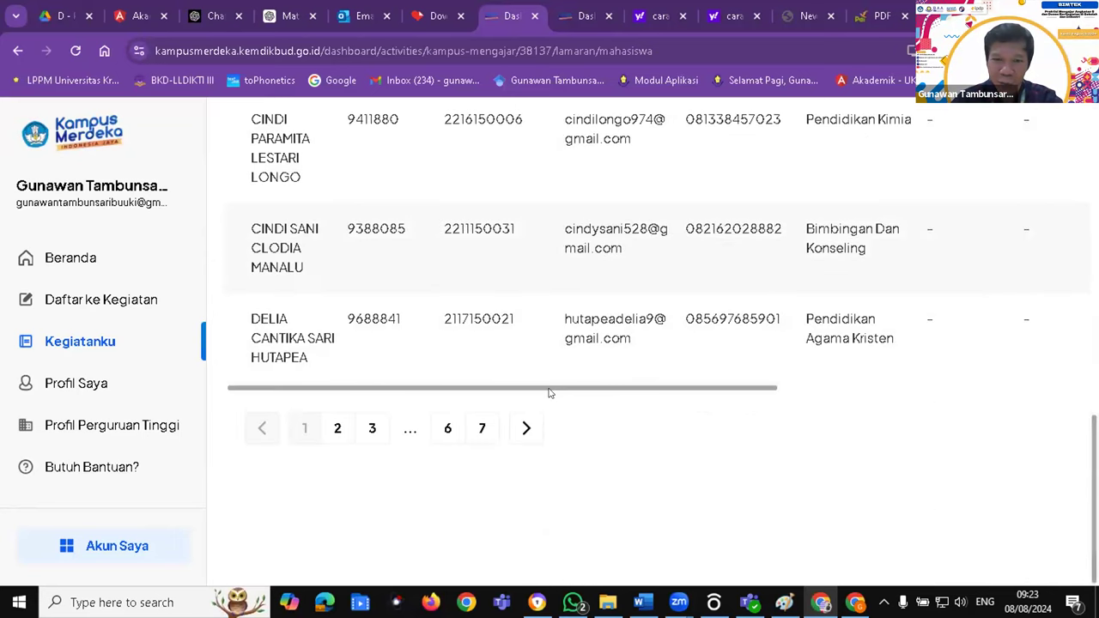
scroll(927, 412, "right", 5)
scroll(981, 417, "up", 10)
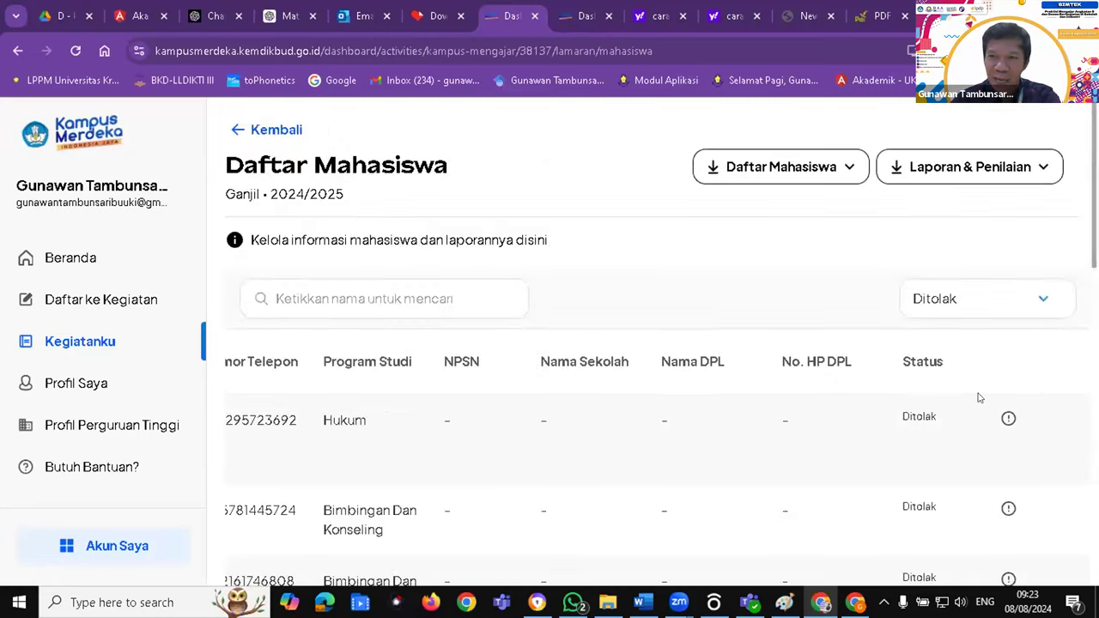
scroll(919, 435, "down", 3)
scroll(919, 433, "up", 3)
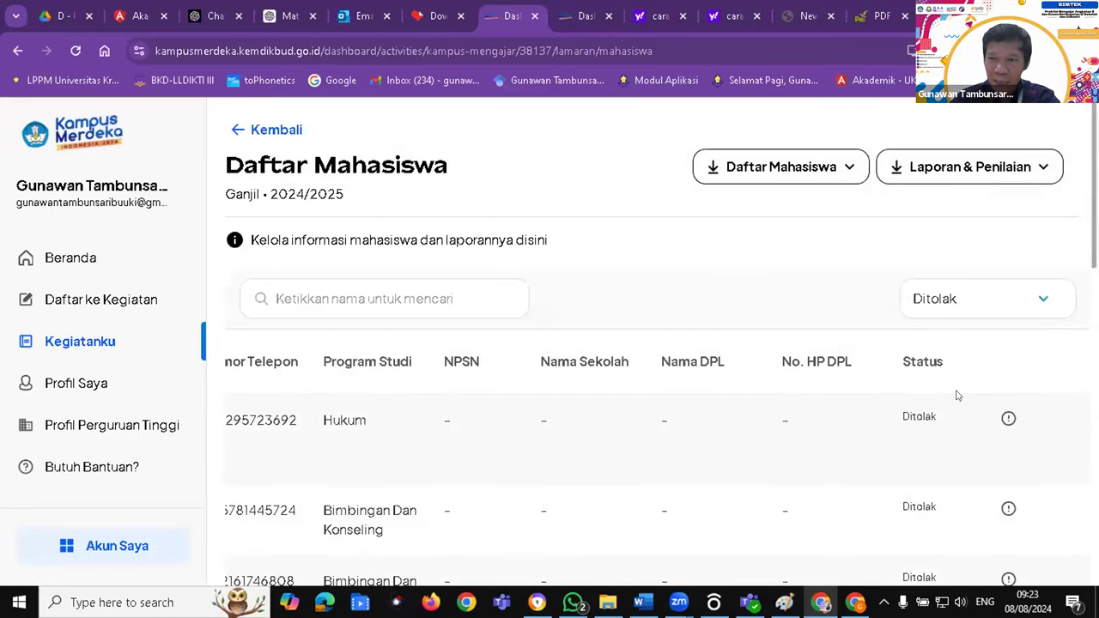
- Filter the student list by the status Diproses and check the columns through to Status
left_click(1036, 302)
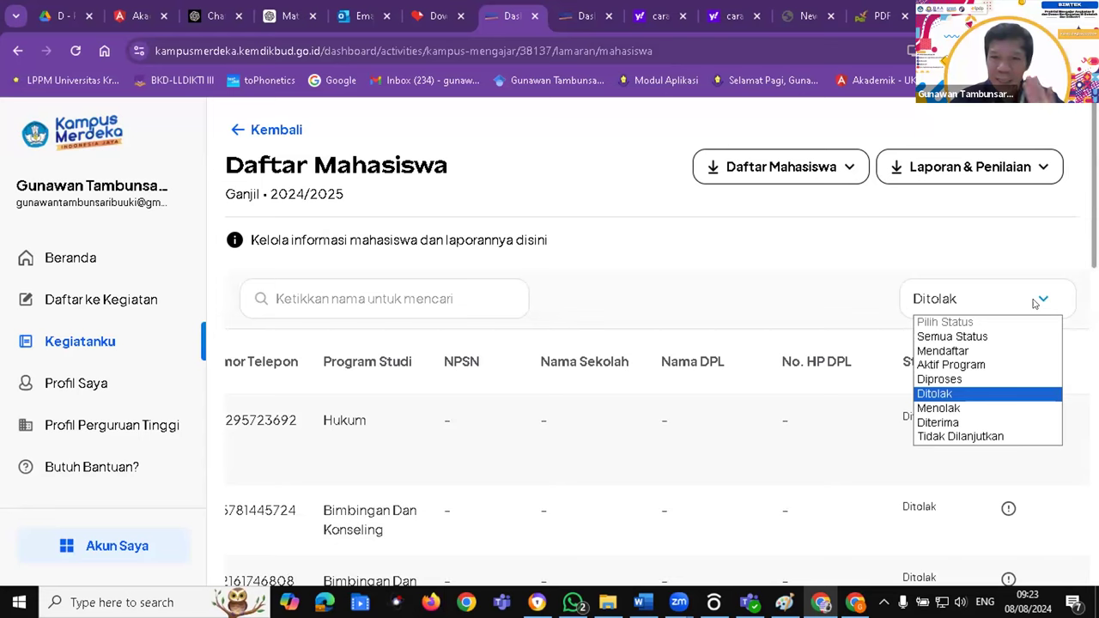
left_click(939, 378)
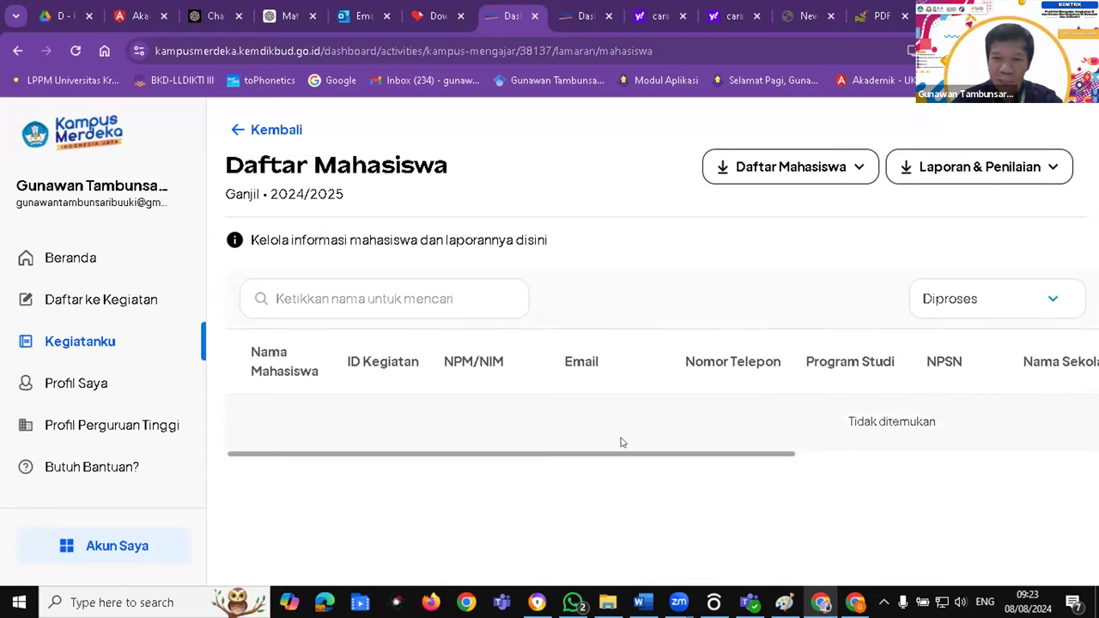
left_click_drag(601, 455, 944, 470)
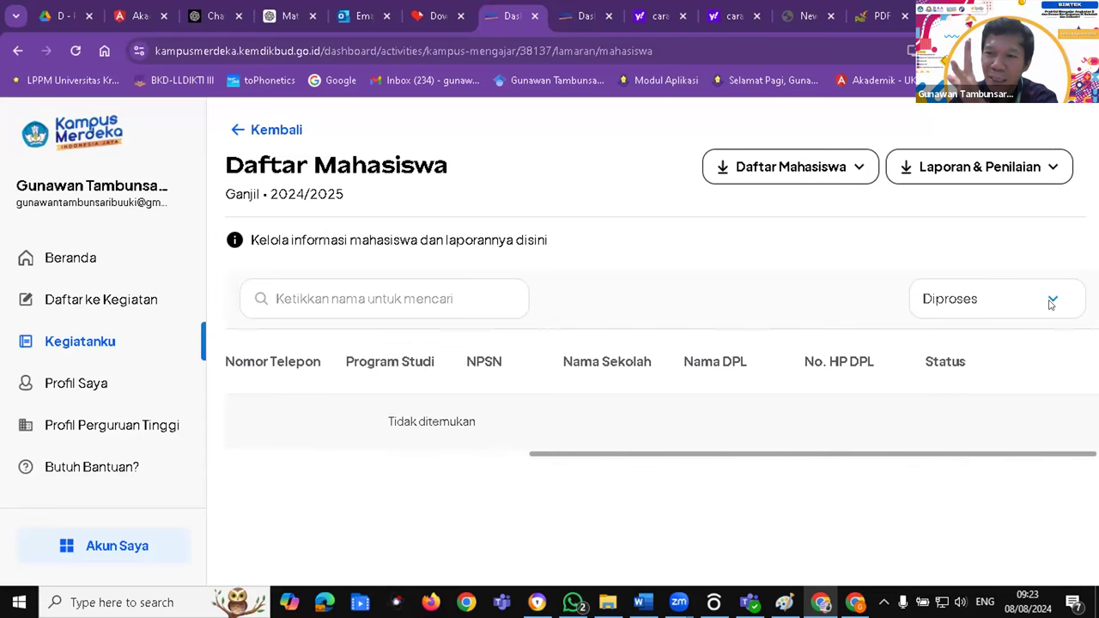
- Filter the student list by the status Aktif Program and look through the matching students
left_click(1051, 302)
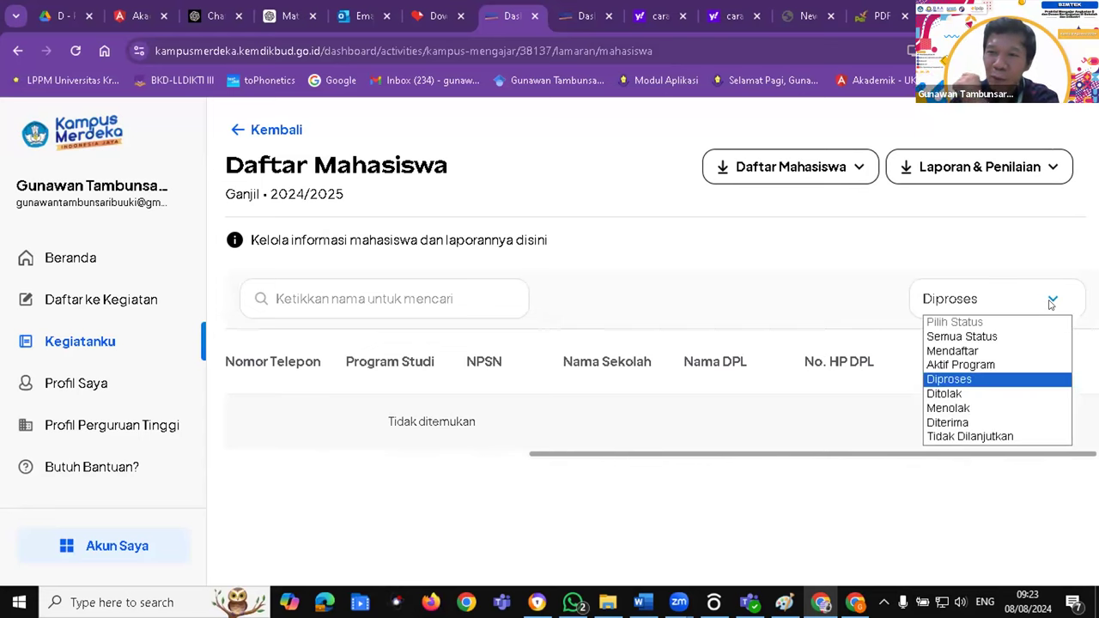
left_click(987, 367)
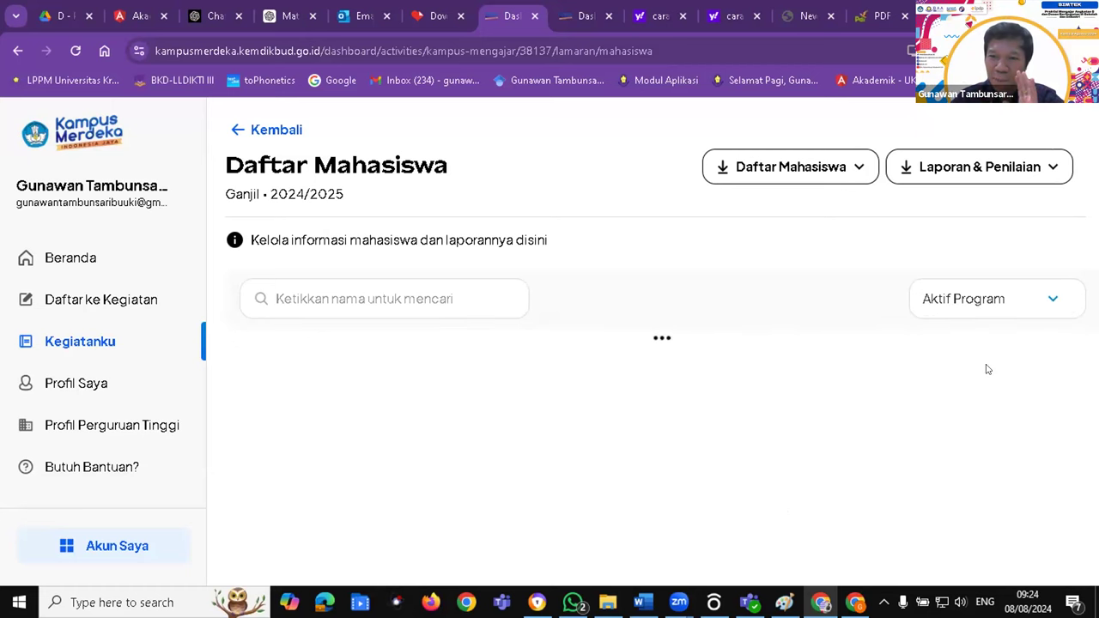
scroll(681, 456, "down", 10)
scroll(606, 472, "up", 10)
scroll(521, 503, "down", 6)
scroll(465, 507, "down", 4)
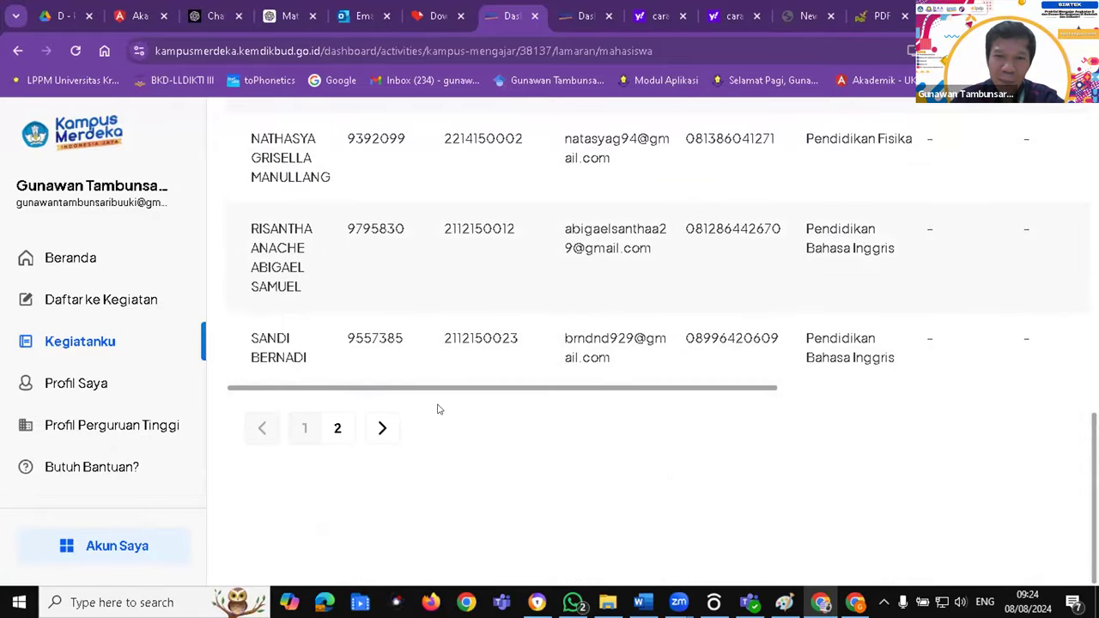
scroll(438, 409, "up", 3)
scroll(438, 408, "up", 6)
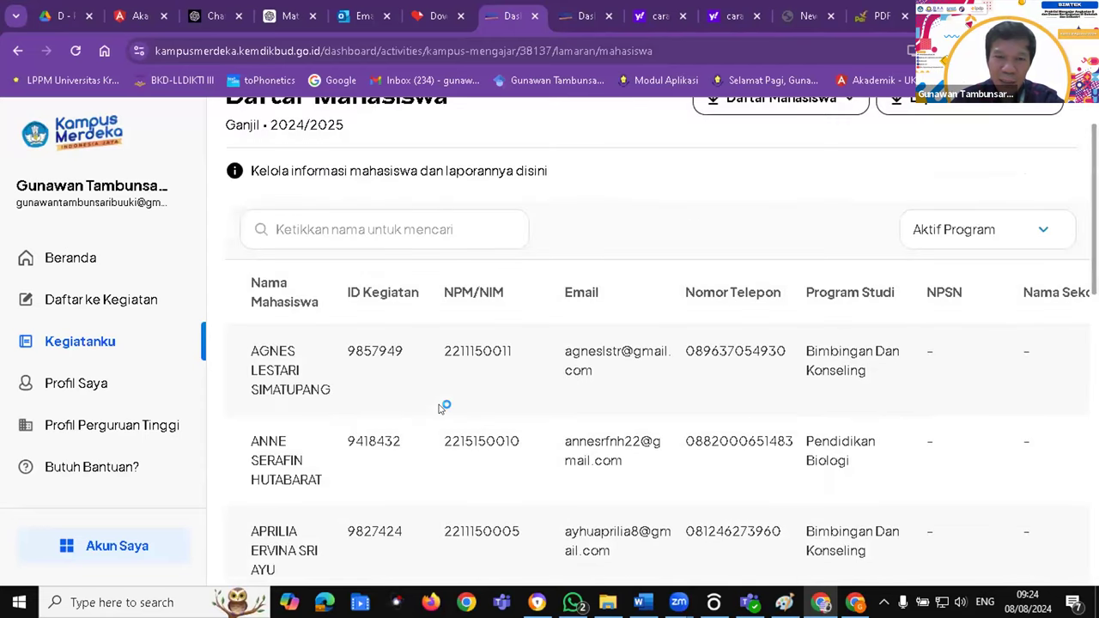
scroll(439, 408, "down", 6)
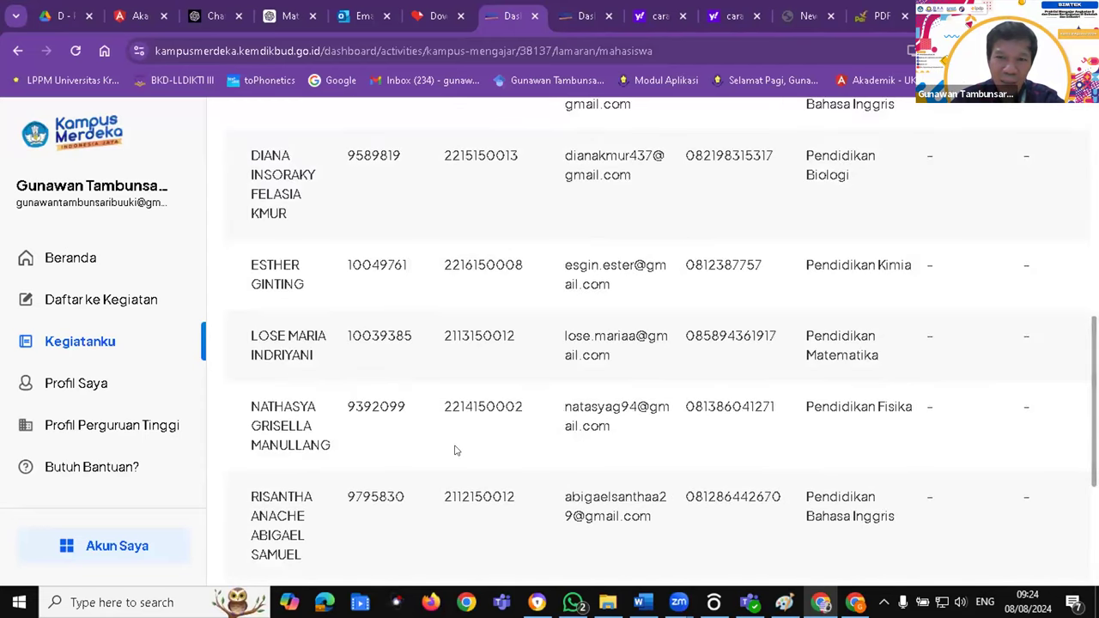
- Look through the first page of Aktif Program students and check their columns through to Status
scroll(455, 448, "up", 6)
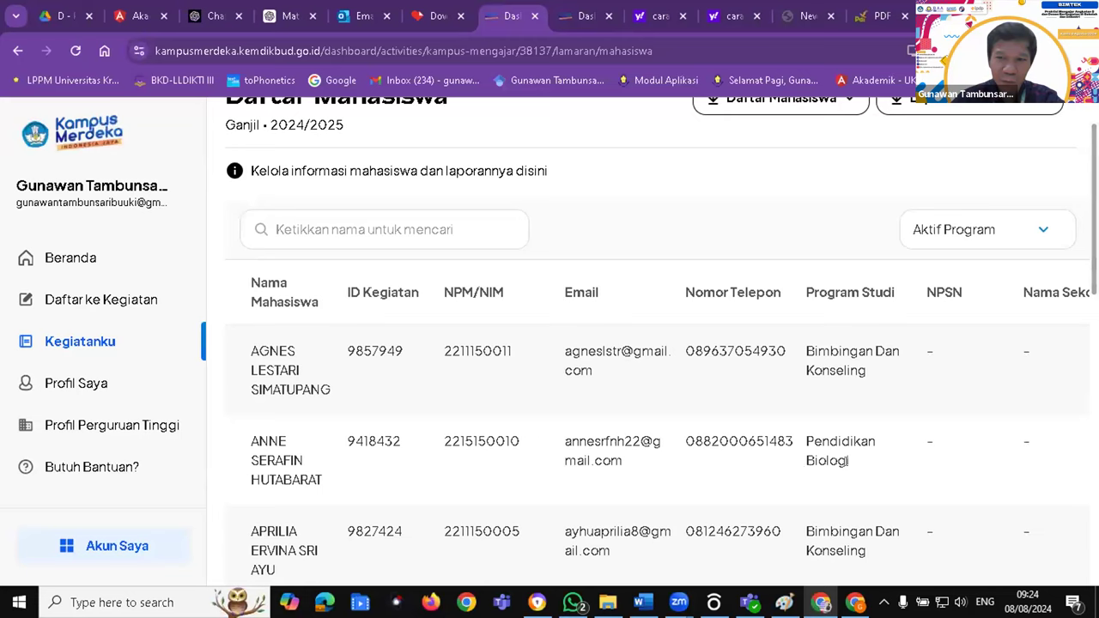
scroll(941, 488, "down", 3)
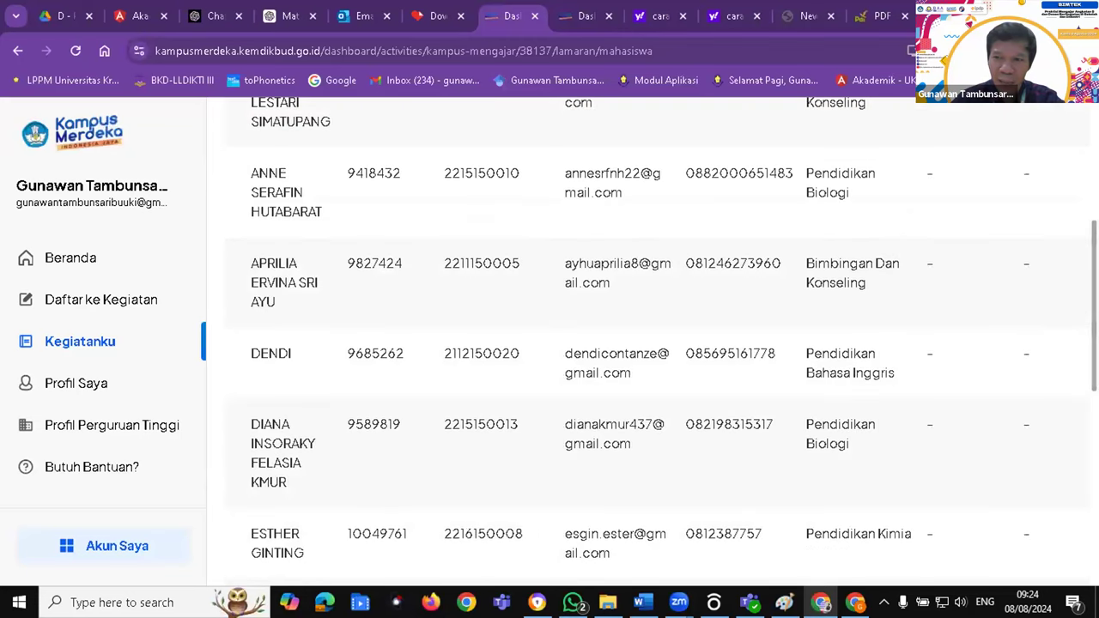
scroll(757, 511, "down", 5)
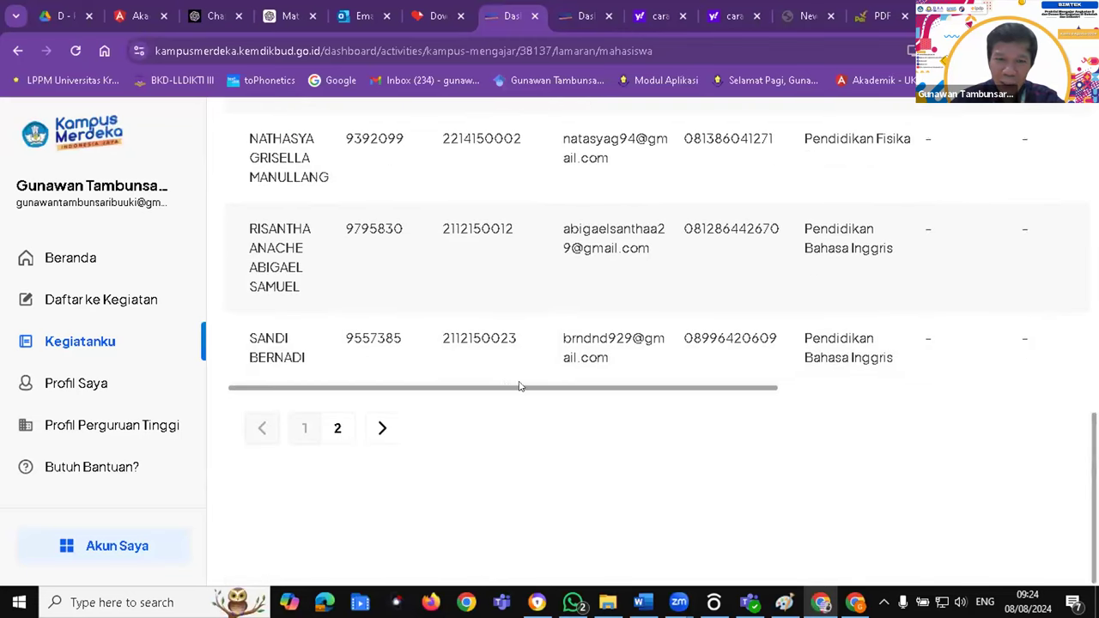
left_click_drag(519, 387, 915, 383)
scroll(933, 386, "up", 10)
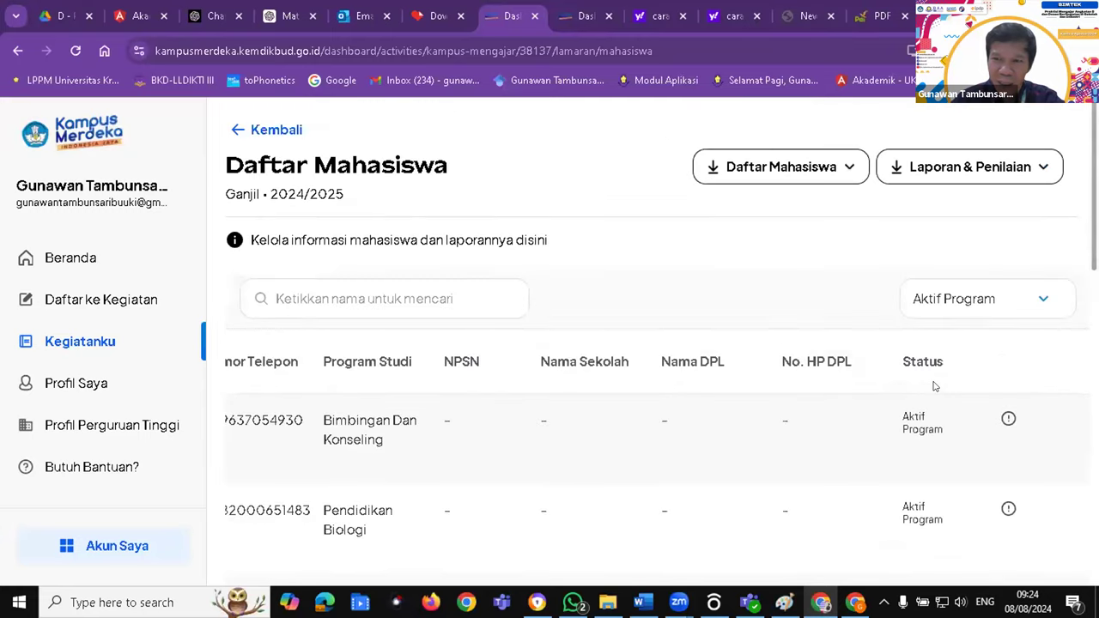
scroll(935, 391, "down", 10)
left_click_drag(635, 453, 326, 445)
scroll(820, 423, "up", 6)
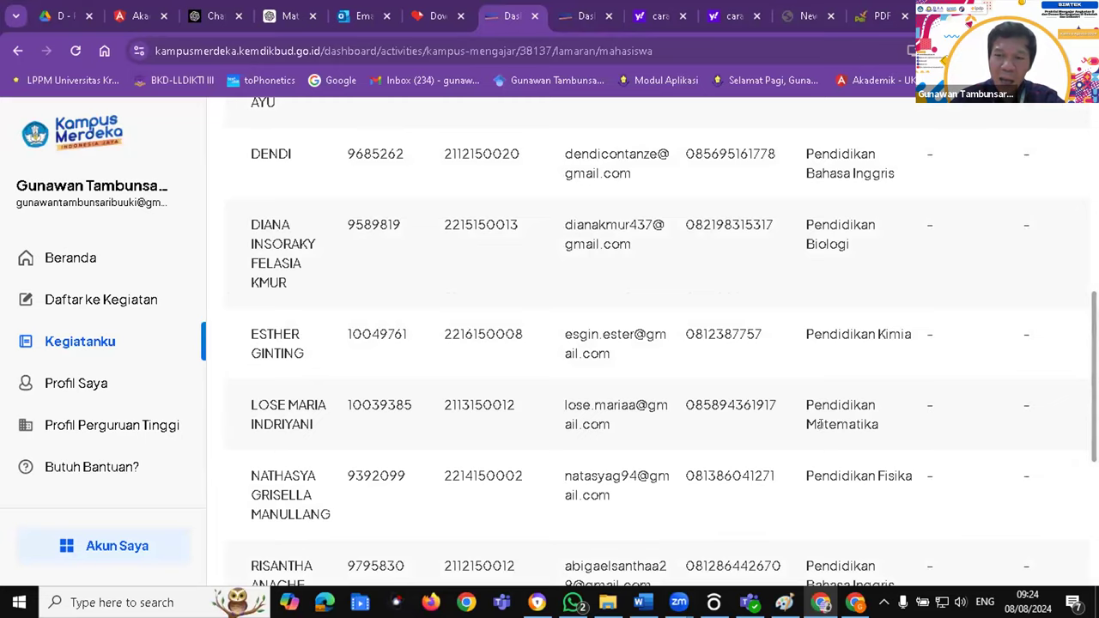
- Read down the Aktif Program students' names and Program Studi entries on the first page
scroll(820, 423, "up", 3)
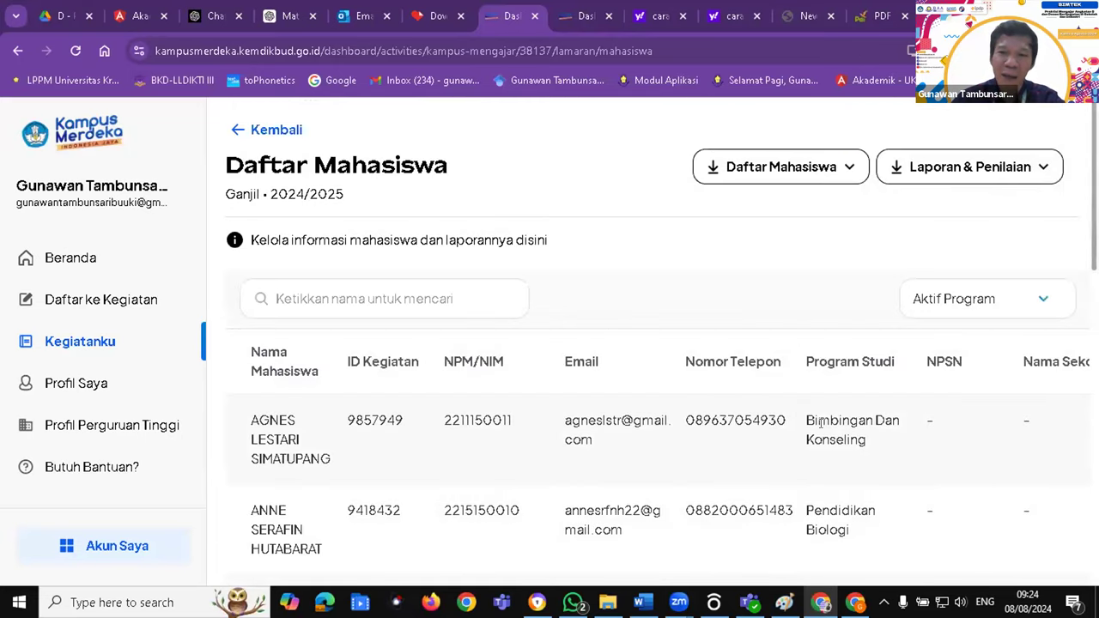
scroll(735, 420, "down", 10)
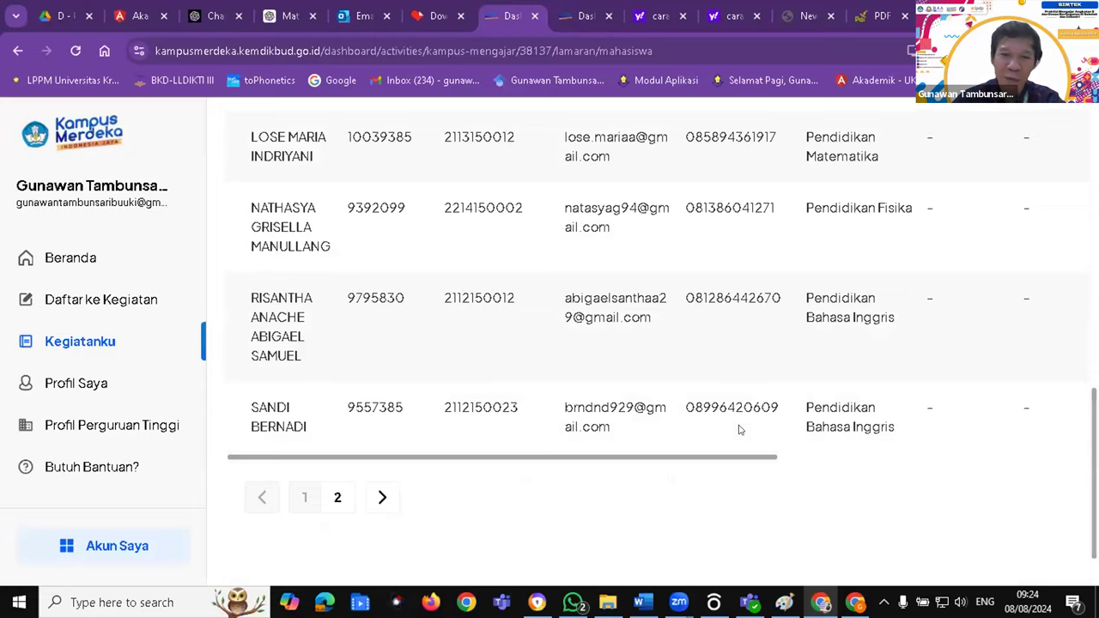
scroll(739, 429, "up", 8)
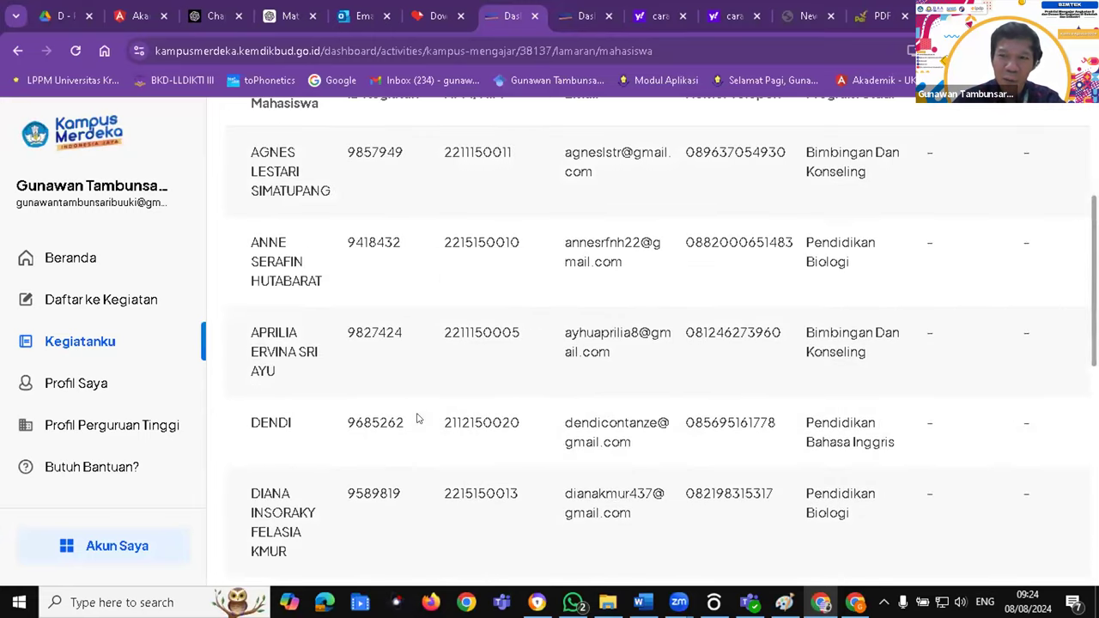
scroll(419, 418, "up", 3)
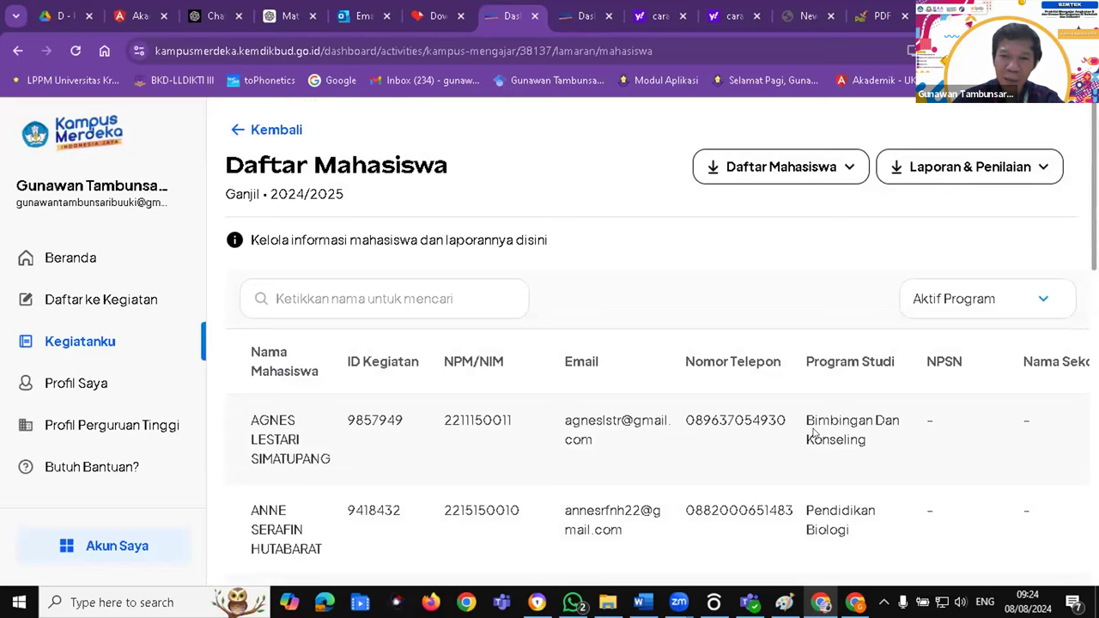
scroll(814, 435, "down", 3)
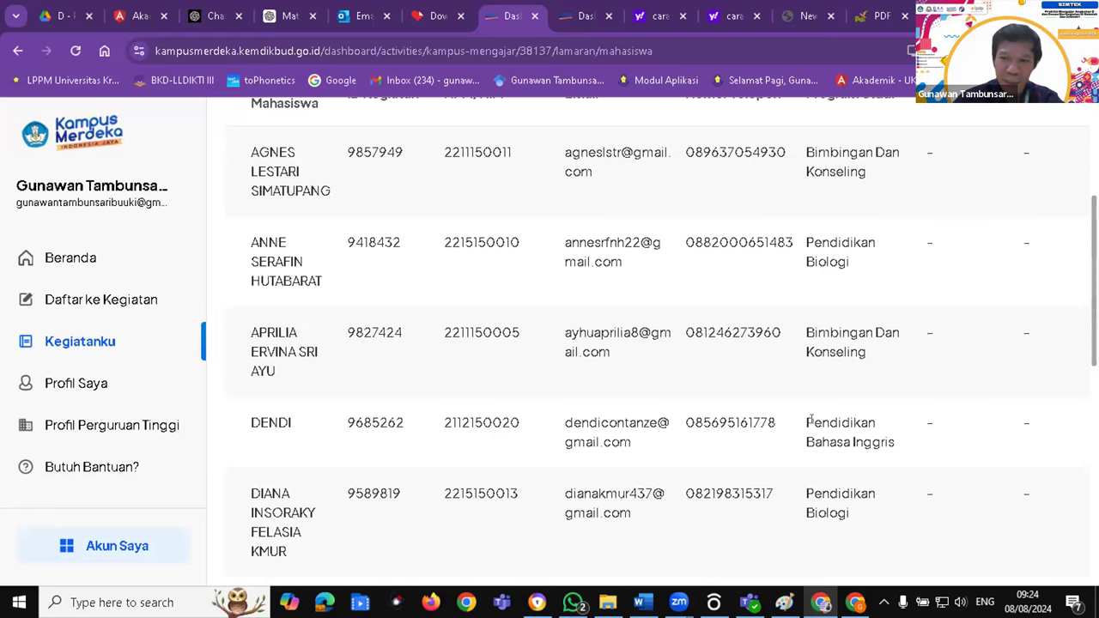
scroll(810, 419, "down", 3)
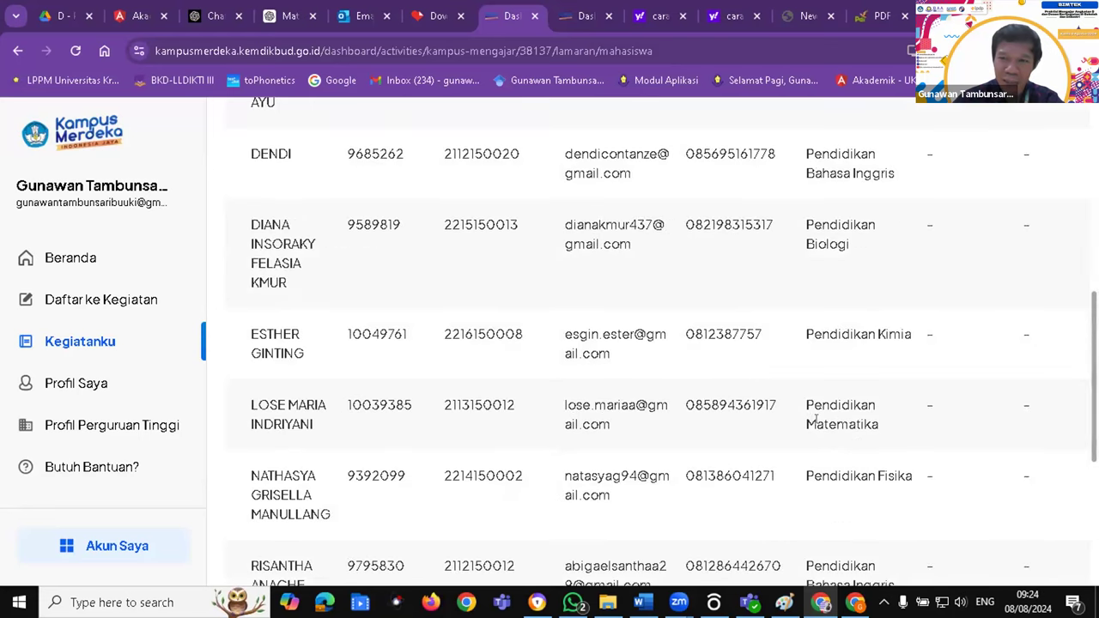
scroll(810, 418, "down", 3)
- Examine the NPSN, Nama Sekolah, Nama DPL, No. HP DPL and Status columns for the Aktif Program students
left_click_drag(621, 458, 978, 456)
scroll(995, 449, "up", 5)
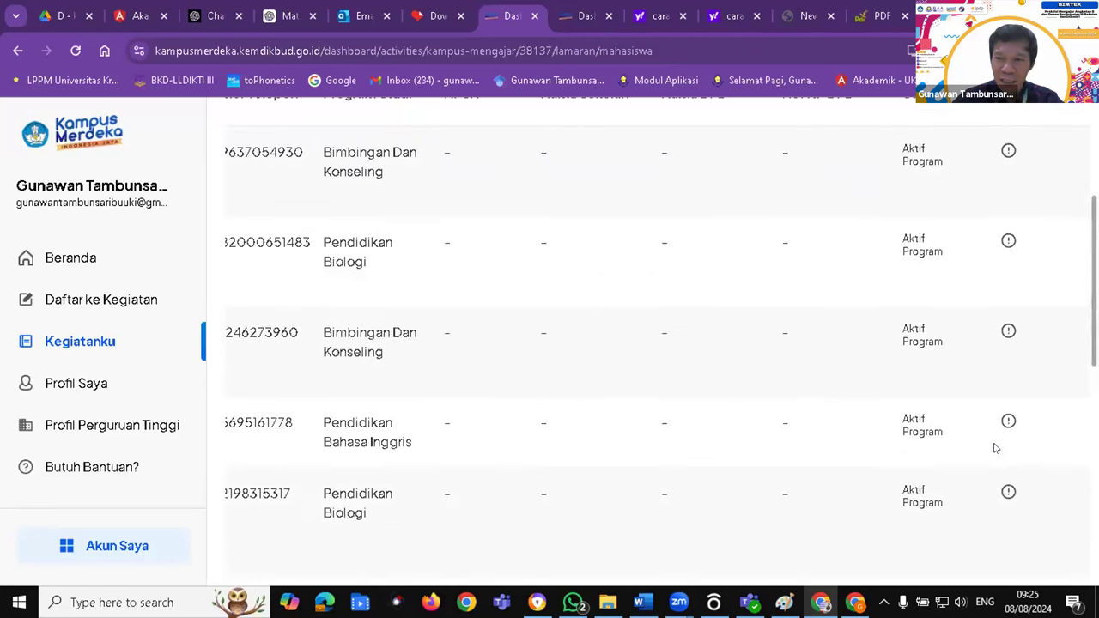
scroll(995, 448, "up", 3)
scroll(995, 448, "down", 6)
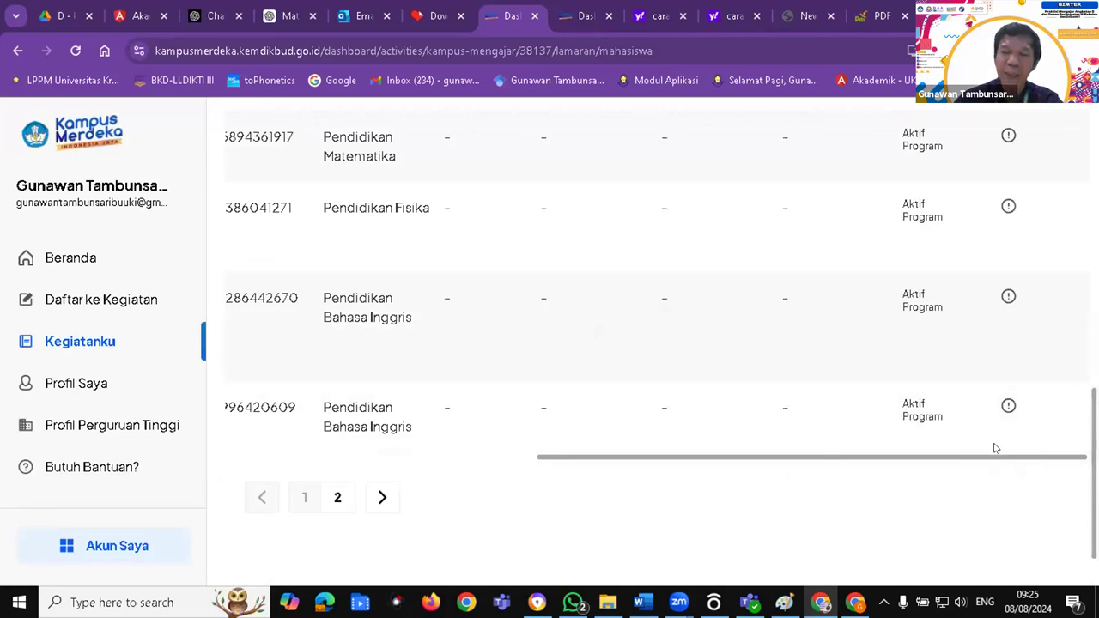
scroll(995, 448, "up", 3)
scroll(995, 448, "up", 6)
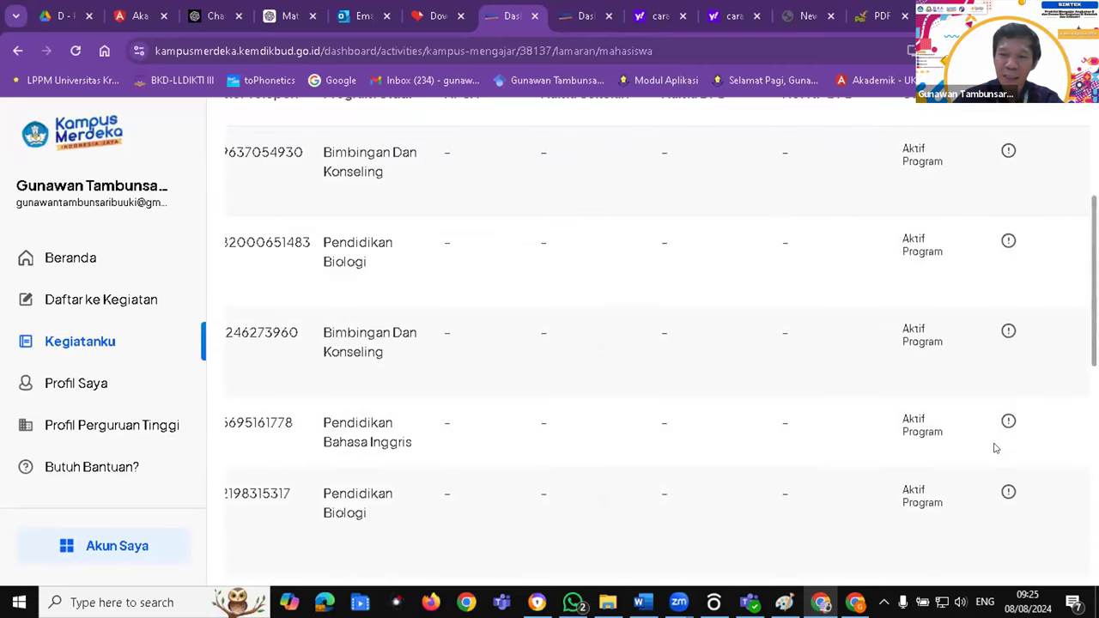
scroll(995, 448, "down", 3)
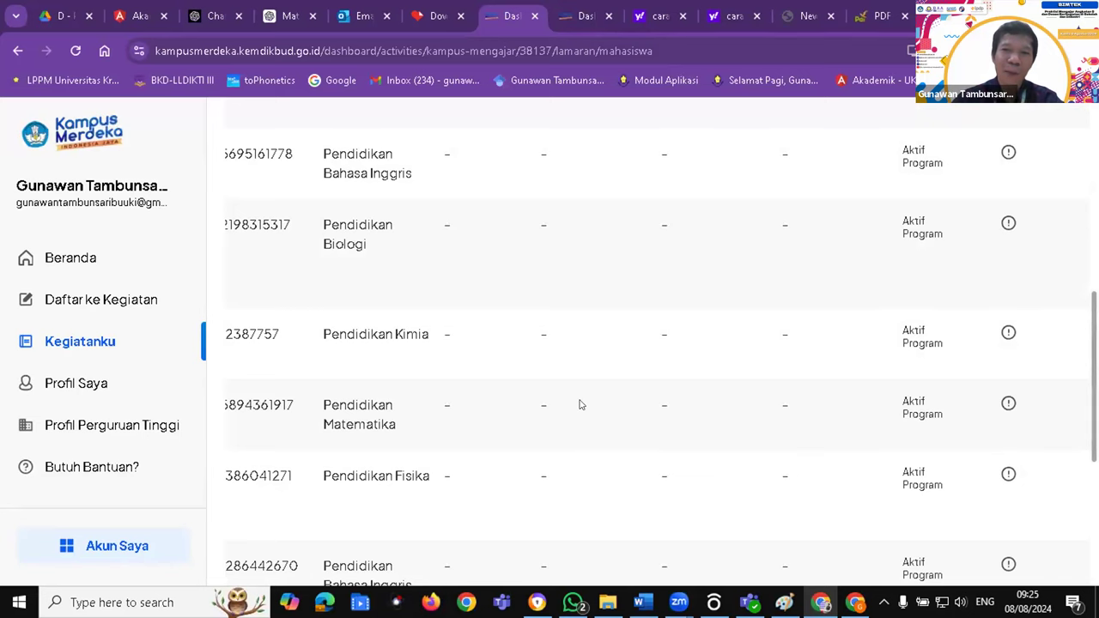
scroll(699, 392, "up", 6)
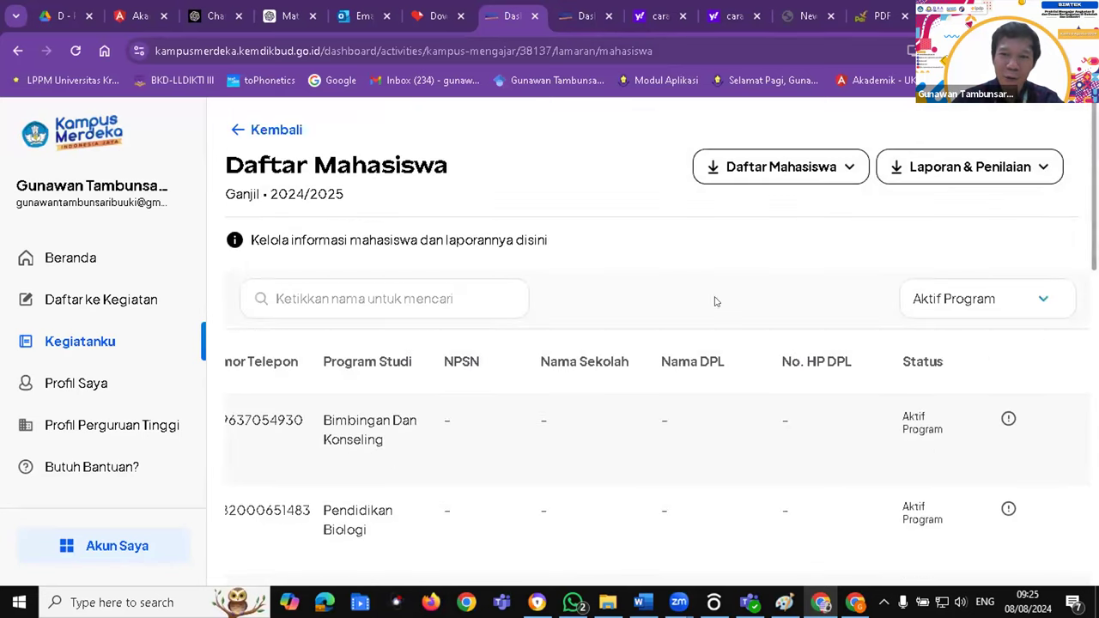
- Return to the program overview and open Daftar Dosen for Kampus Mengajar Angkatan 8 Tahun 2024
left_click(83, 343)
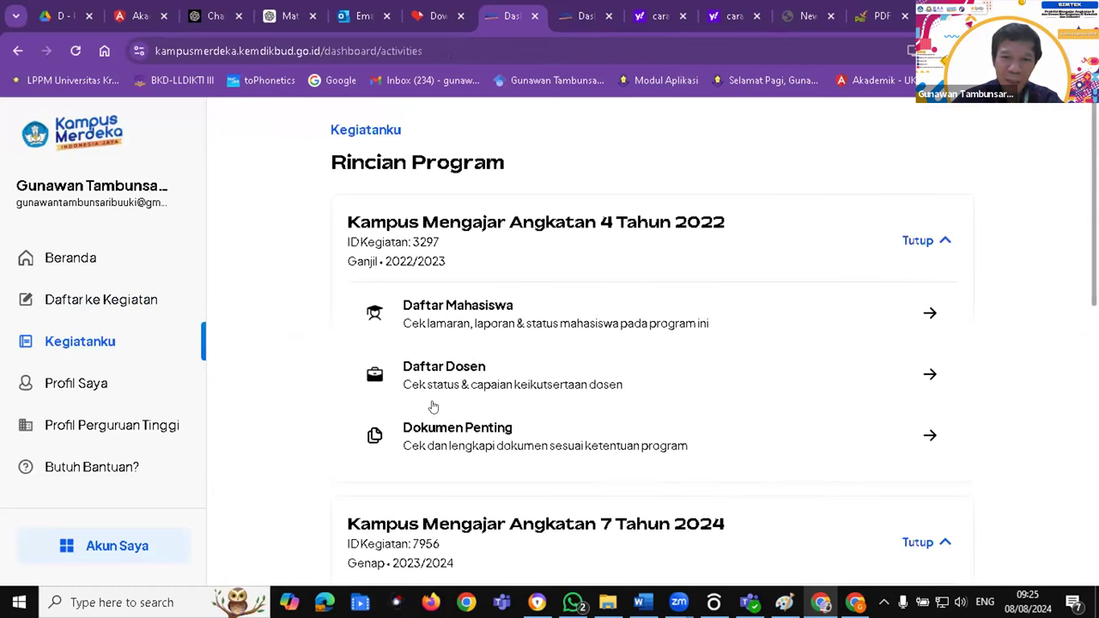
scroll(434, 408, "down", 10)
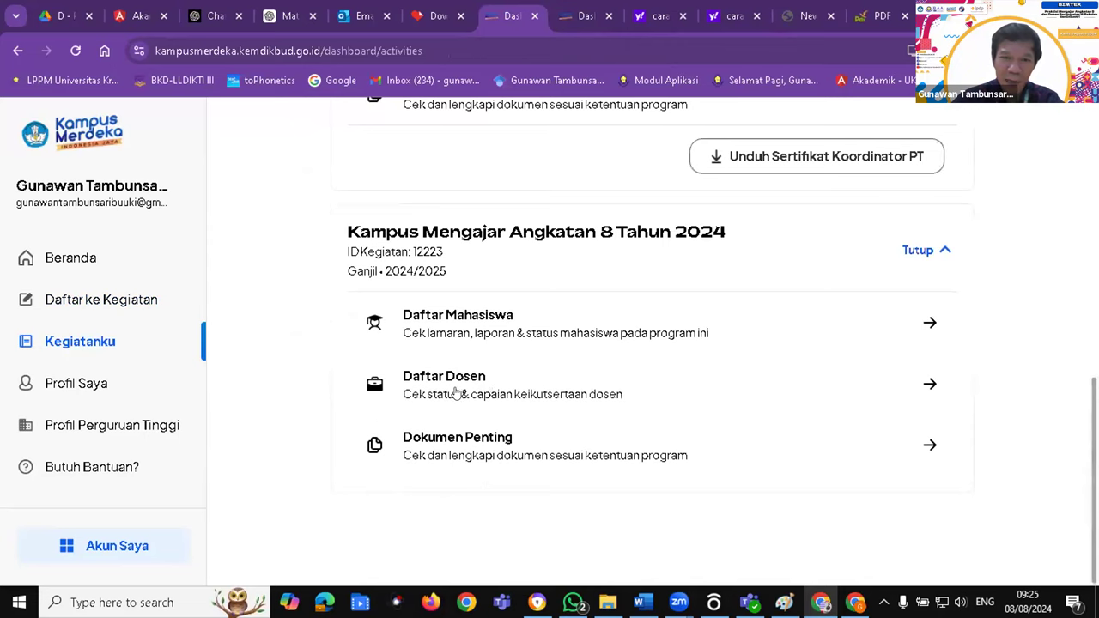
left_click(456, 392)
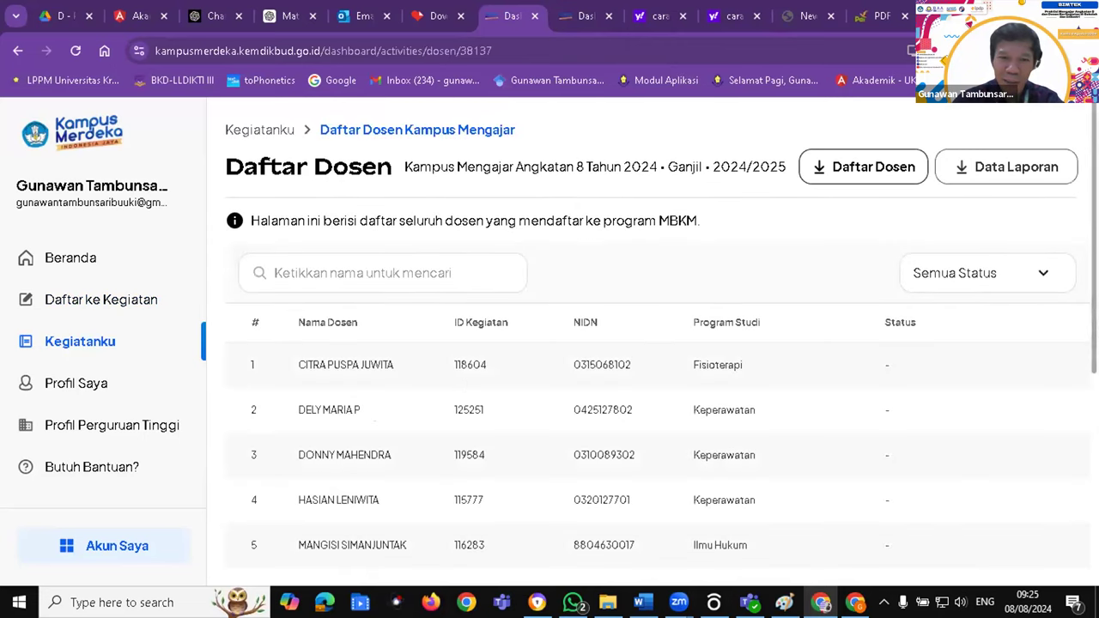
- Look through all registered lecturers in the list, including their NIDN, Program Studi and Status columns
scroll(653, 343, "down", 3)
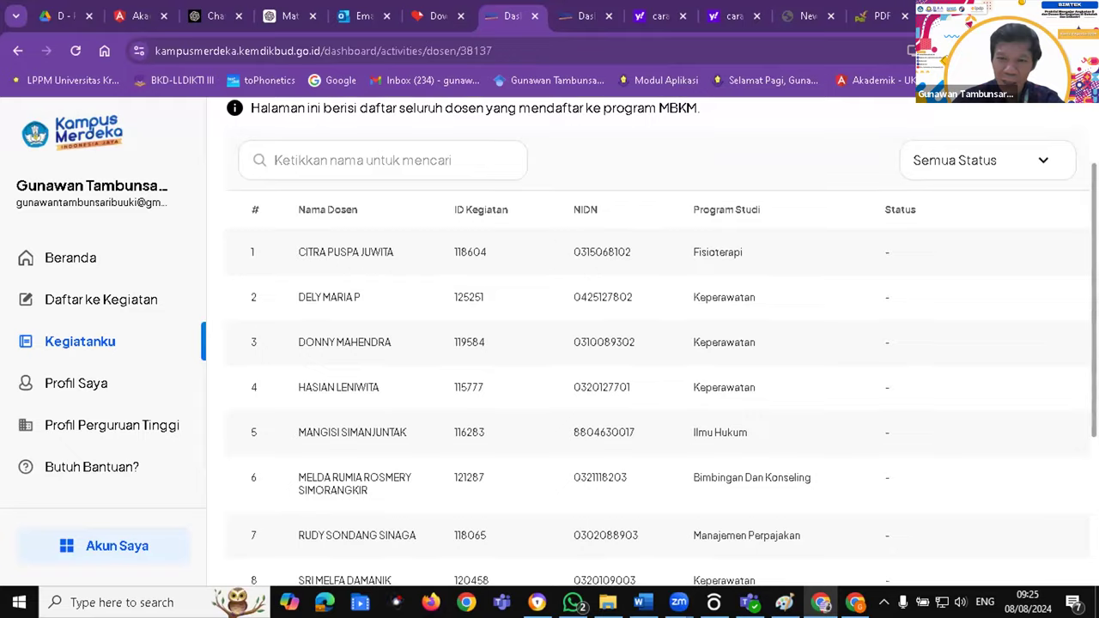
scroll(661, 333, "down", 1)
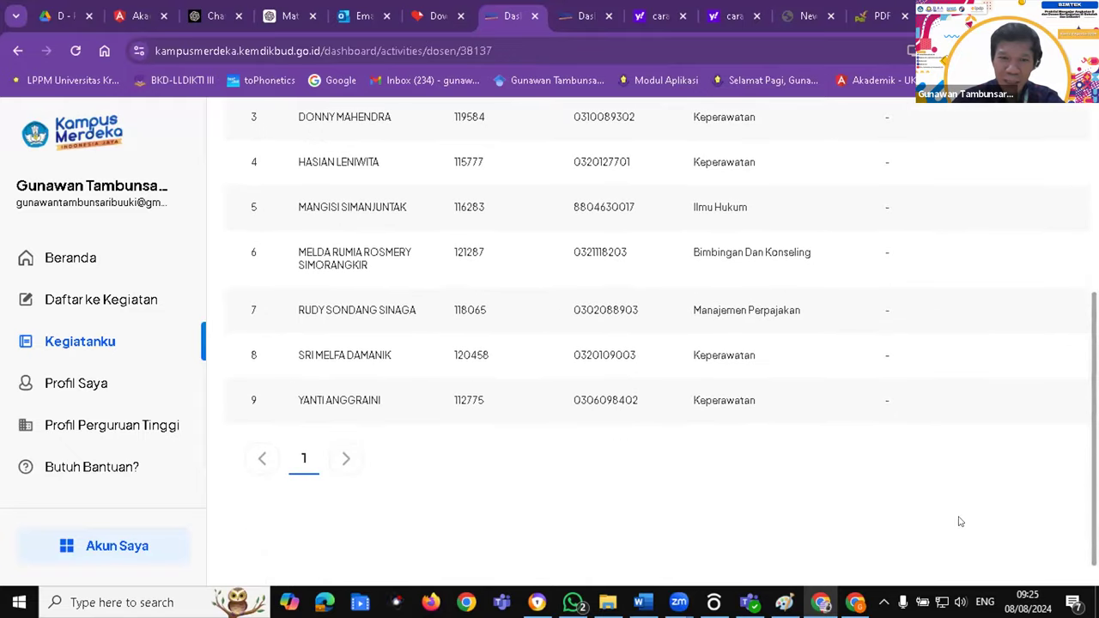
scroll(613, 380, "up", 4)
scroll(567, 333, "down", 3)
scroll(566, 333, "up", 3)
scroll(599, 341, "down", 3)
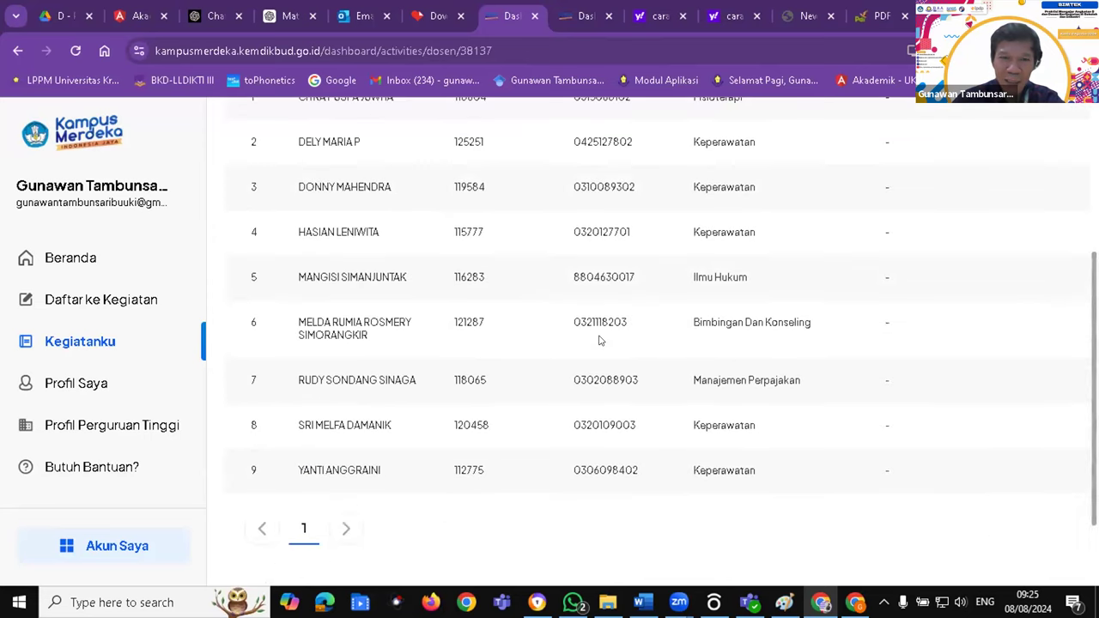
scroll(600, 341, "up", 3)
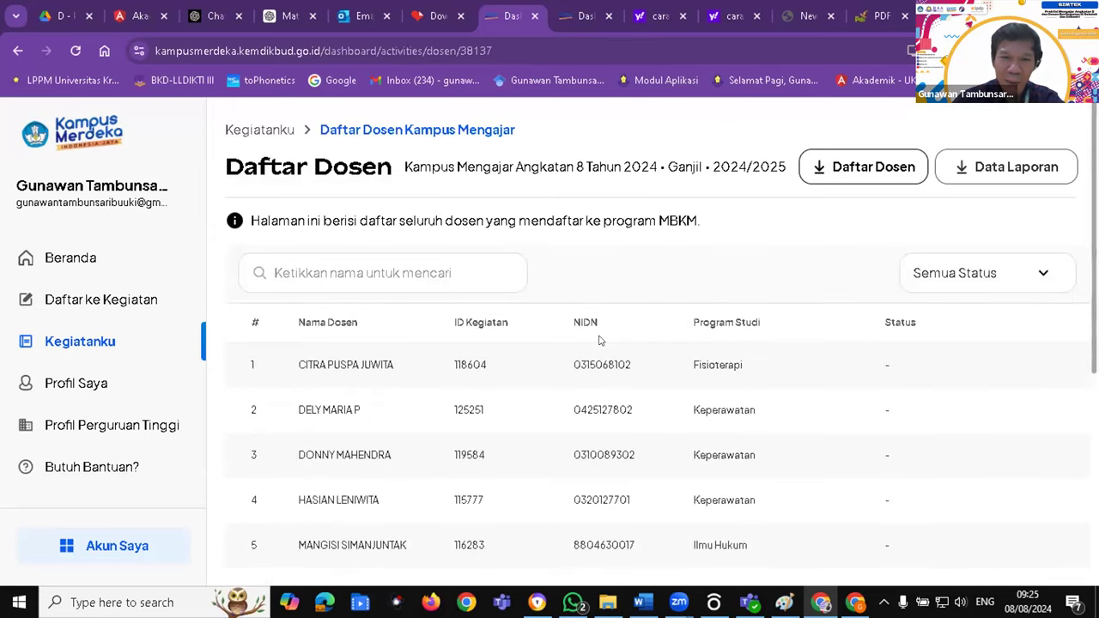
scroll(661, 339, "down", 1)
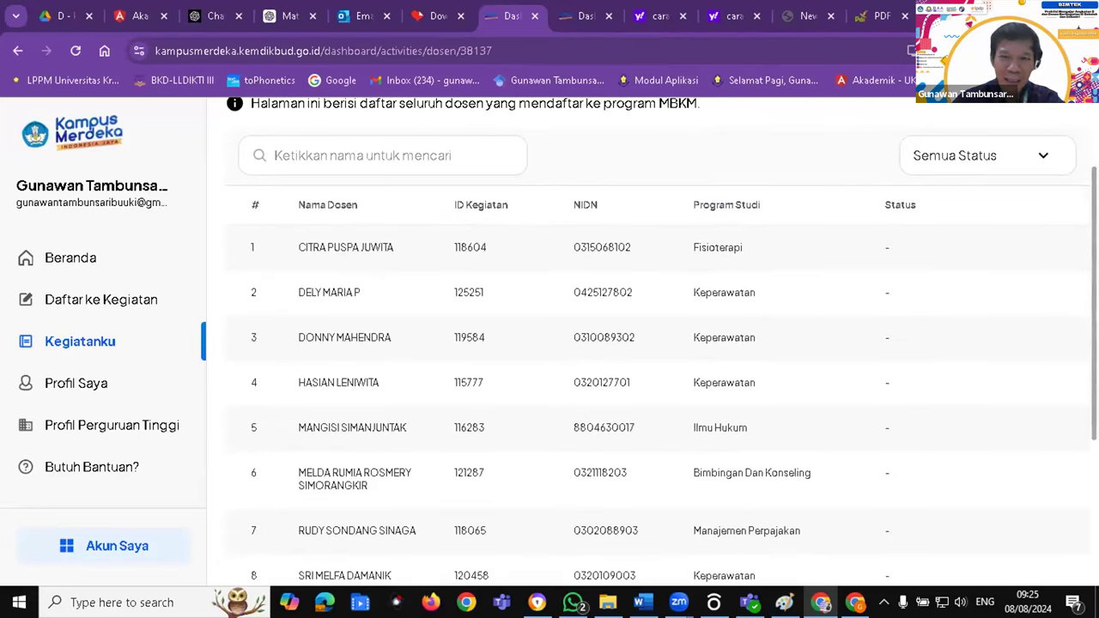
scroll(661, 339, "down", 1)
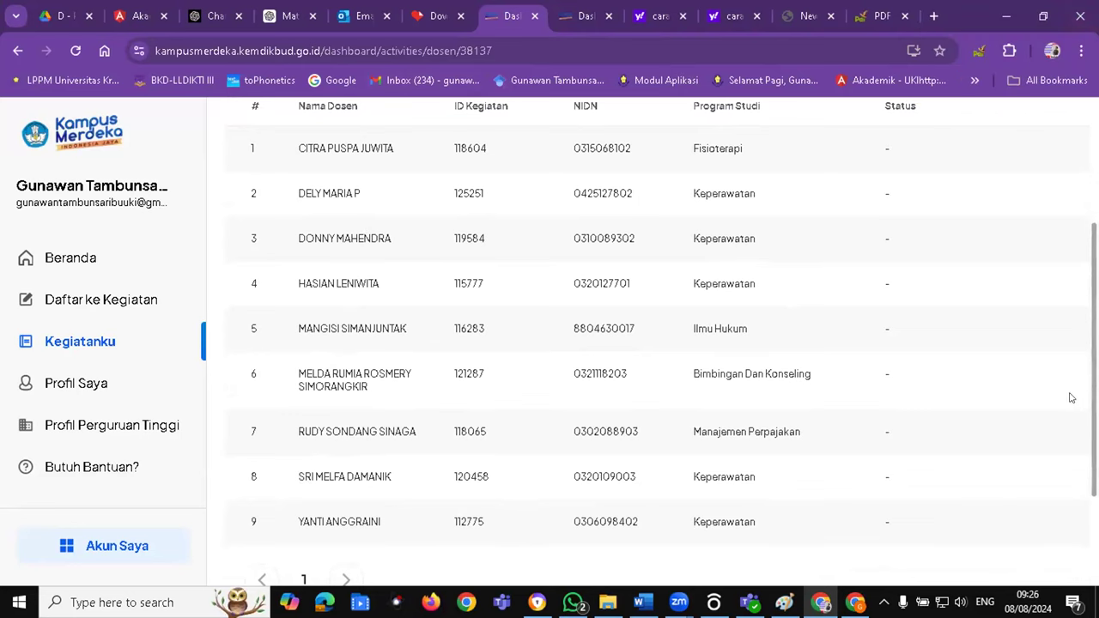
scroll(998, 383, "up", 3)
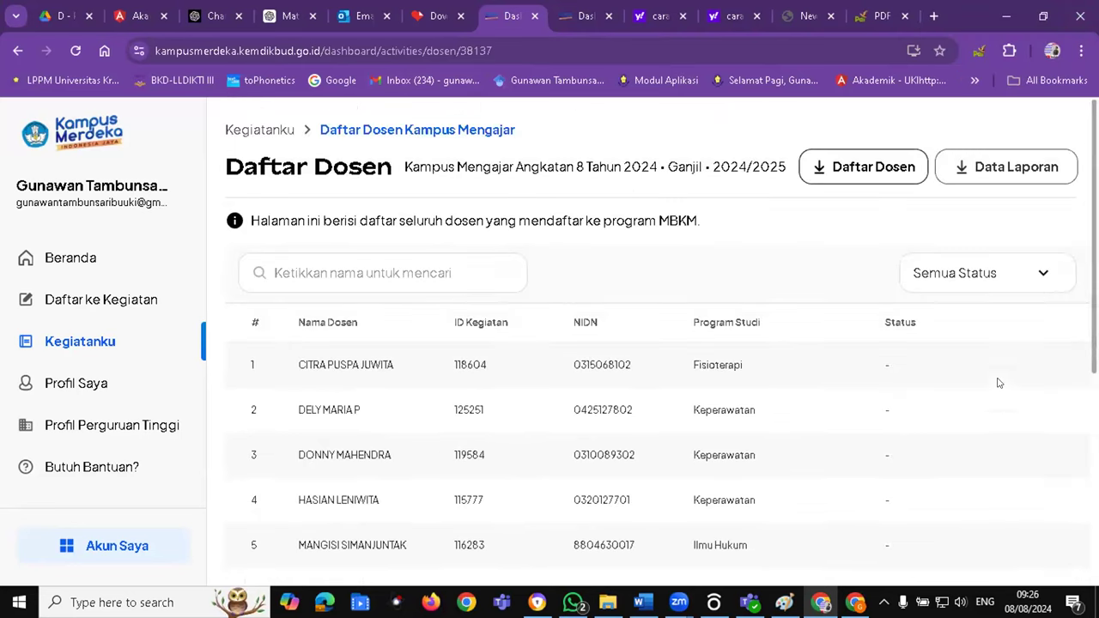
- Check the lecturer list under the status filters Diproses and Aktif Program
left_click(1046, 279)
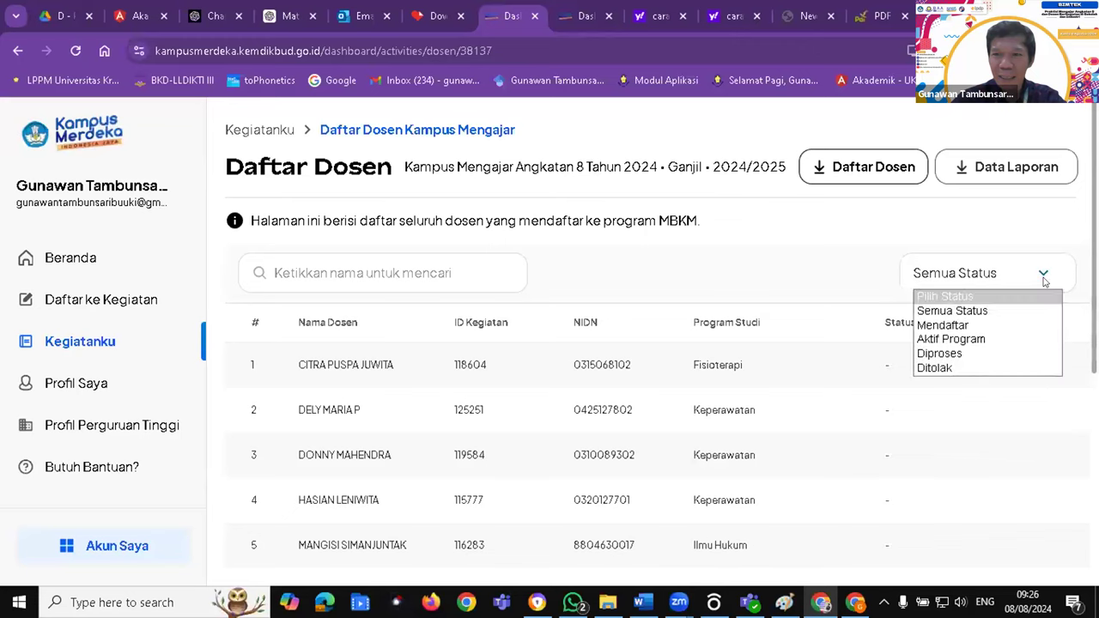
left_click(944, 353)
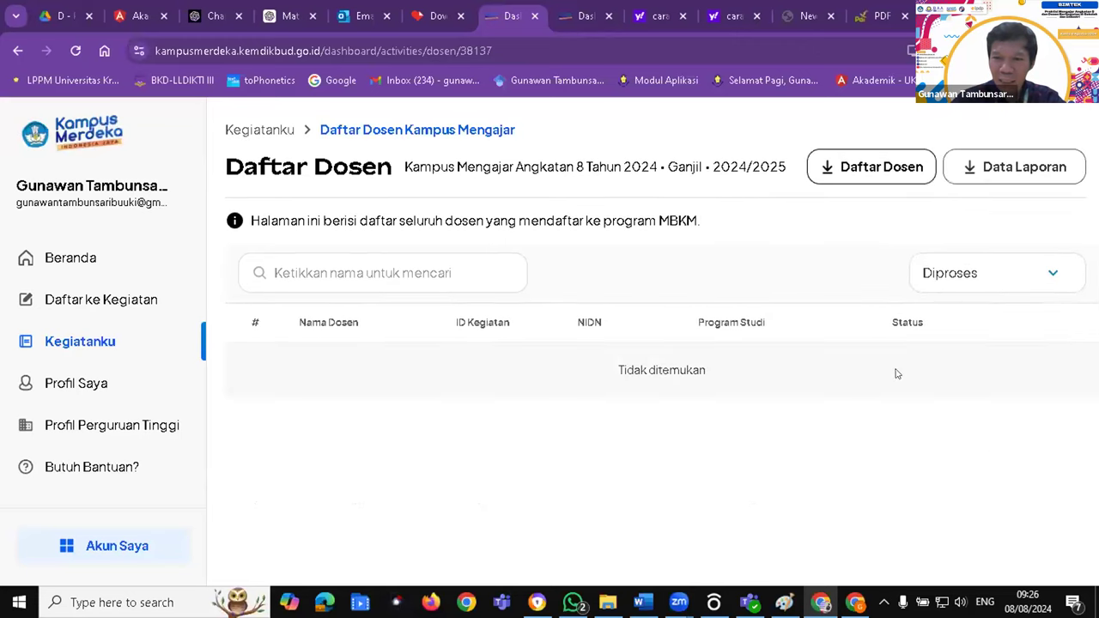
left_click(985, 275)
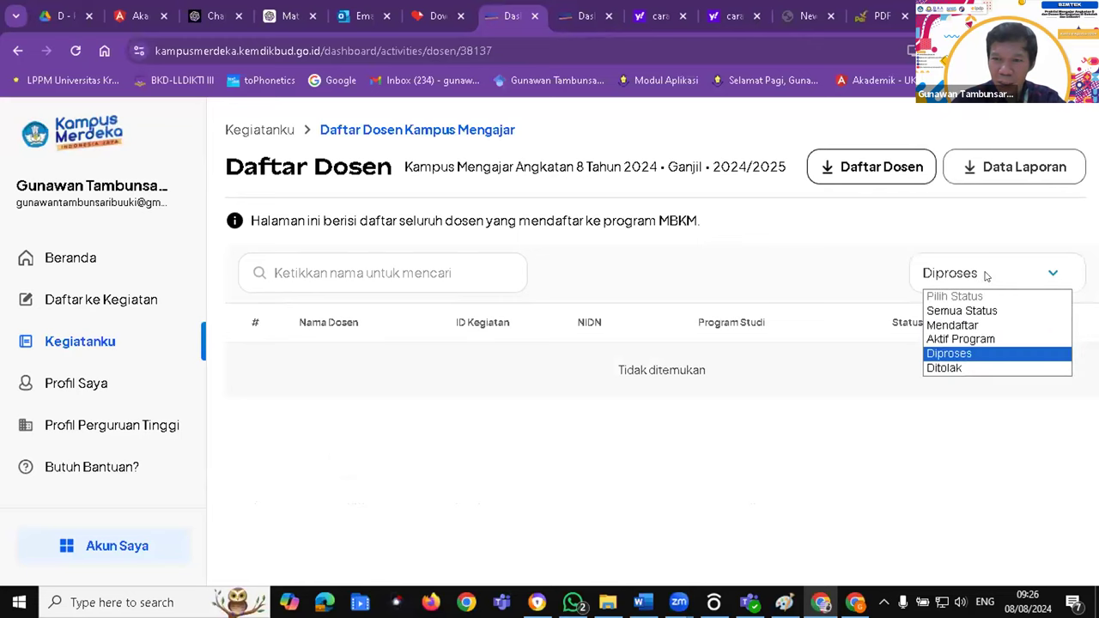
left_click(961, 342)
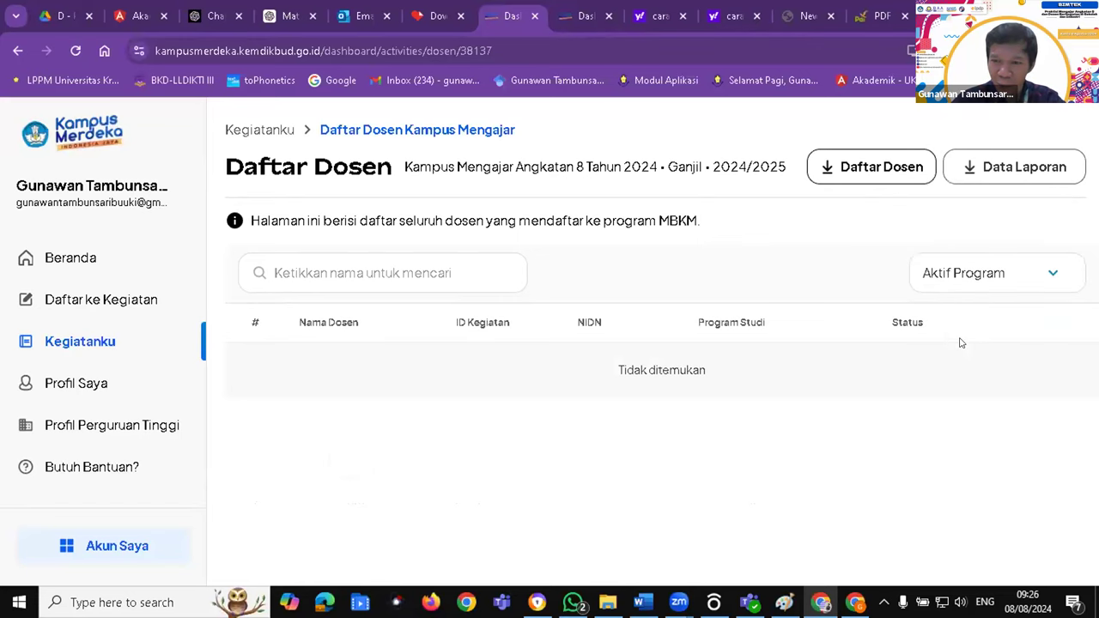
- Set the lecturer list's status filter back to Semua Status and look through the whole list
left_click(987, 275)
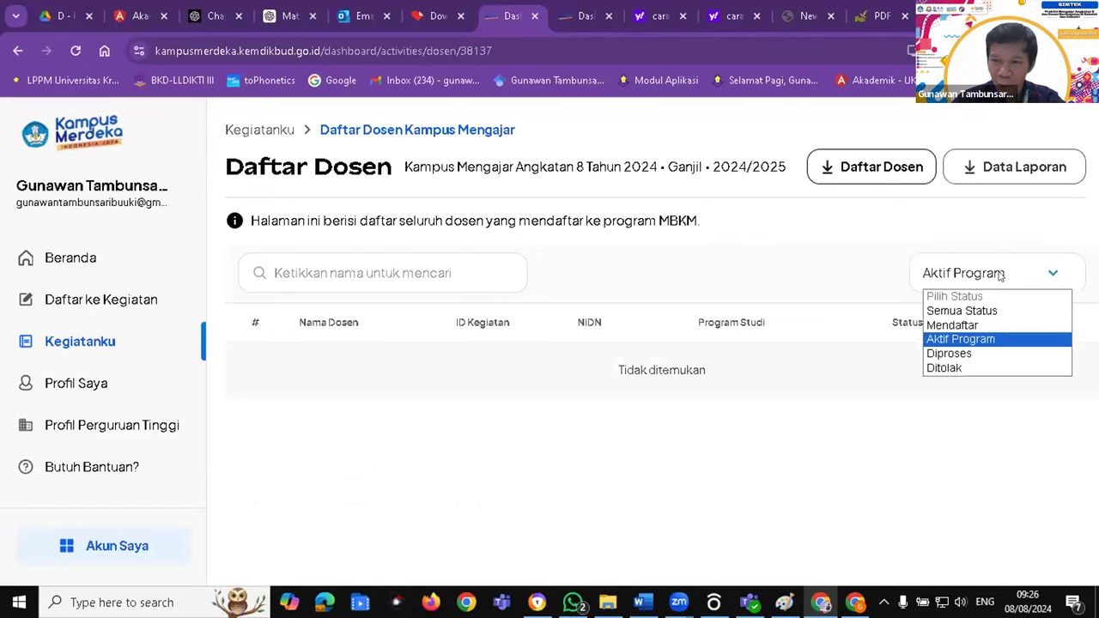
left_click(966, 313)
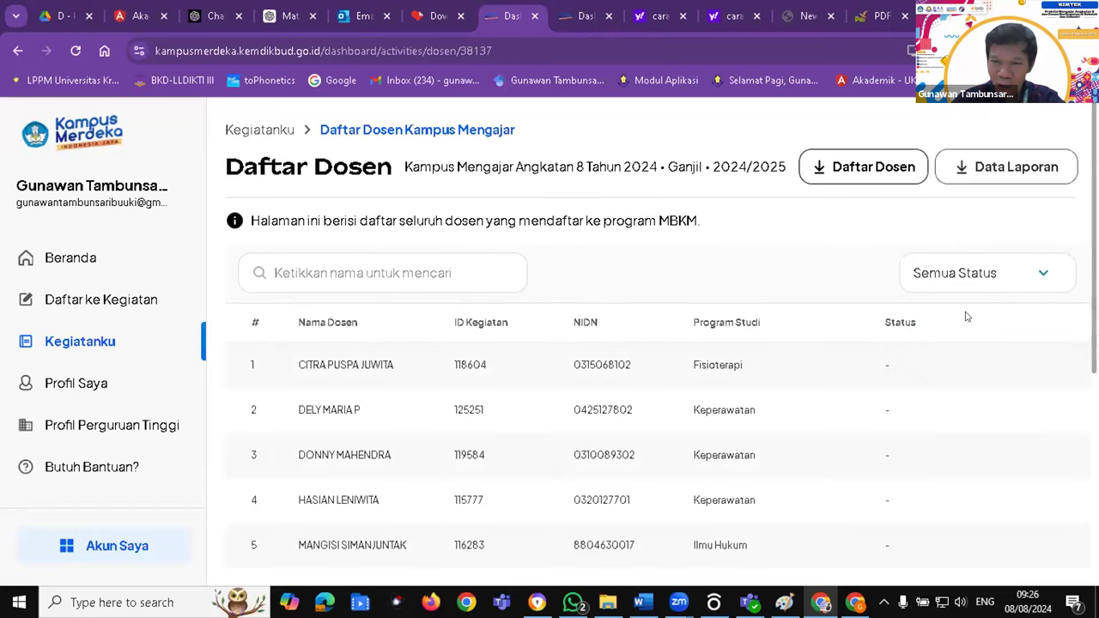
scroll(966, 317, "down", 3)
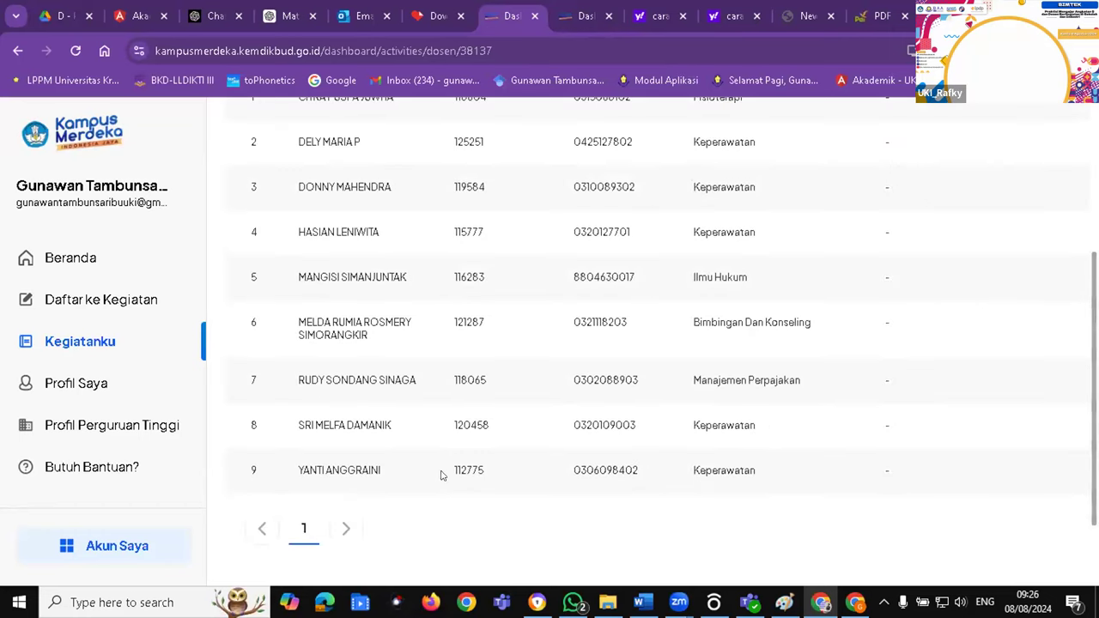
scroll(702, 445, "up", 3)
scroll(712, 446, "down", 3)
scroll(712, 443, "up", 3)
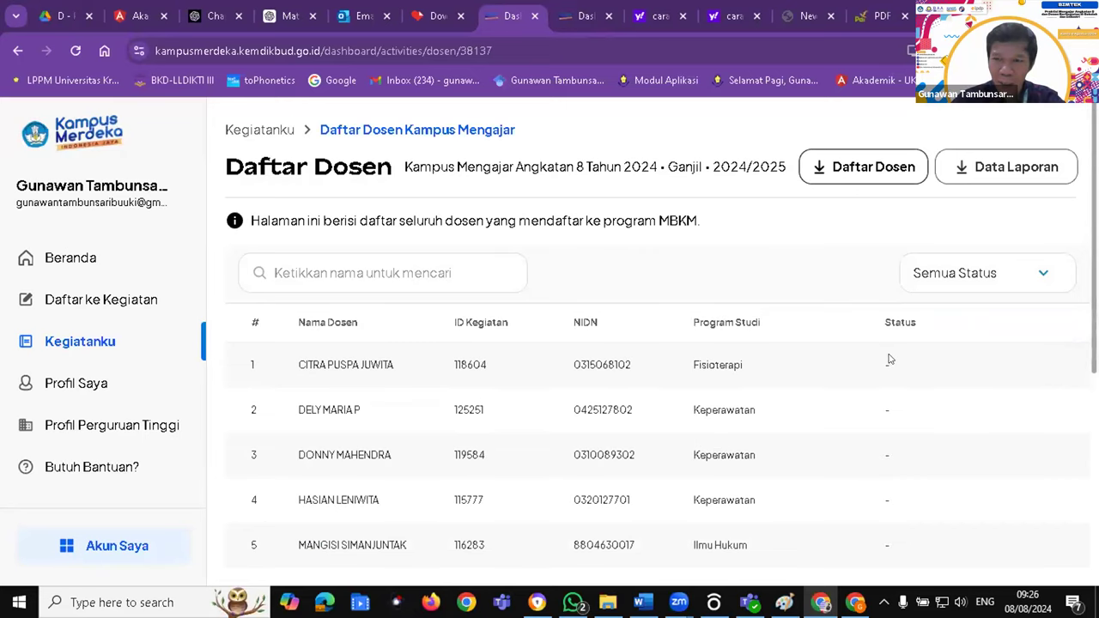
- Check the lecturer list under the status filters Diproses, Aktif Program and Ditolak in turn
left_click(966, 283)
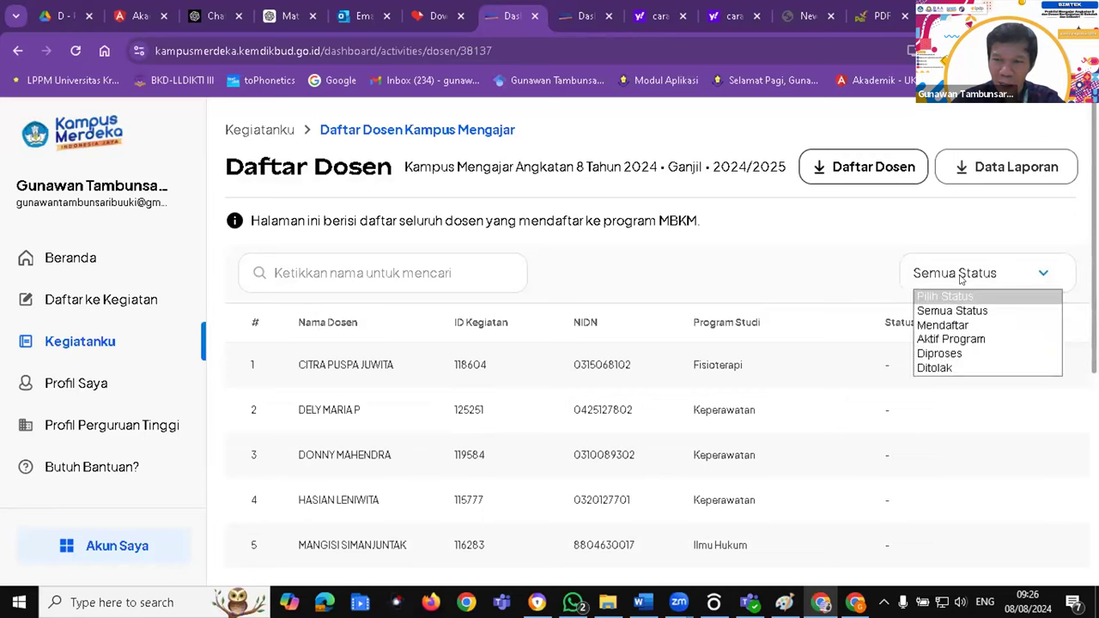
left_click(954, 353)
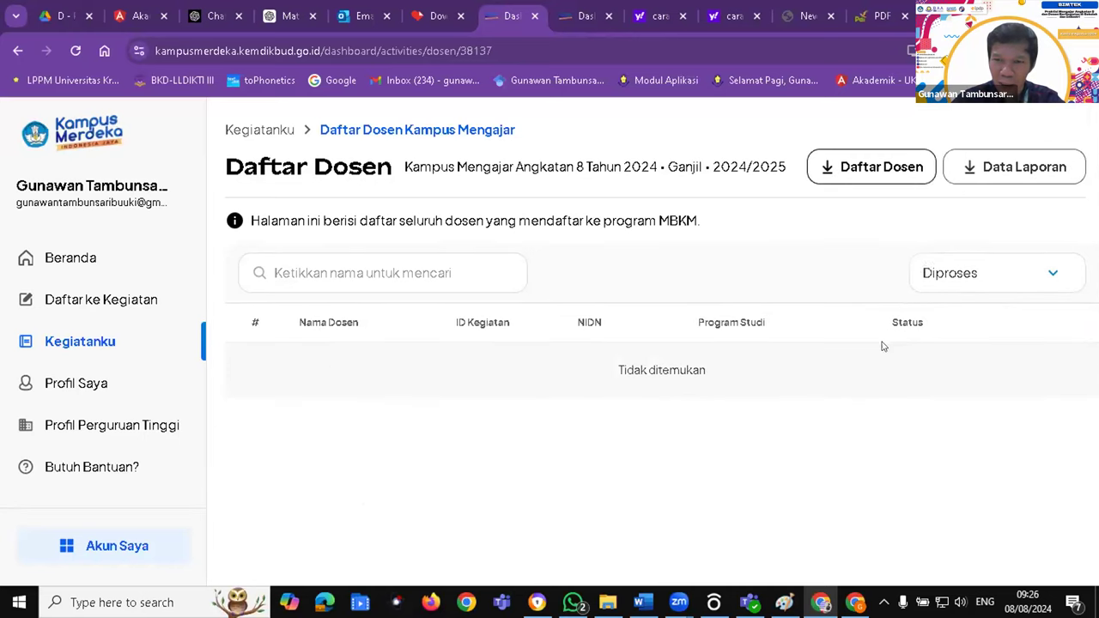
left_click(983, 278)
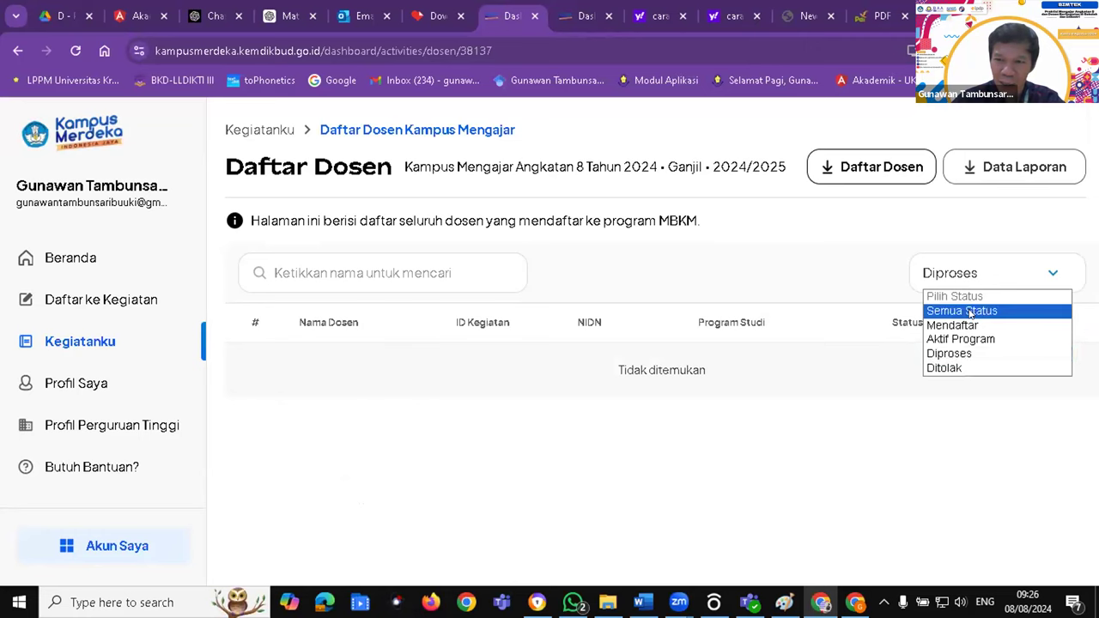
left_click(963, 339)
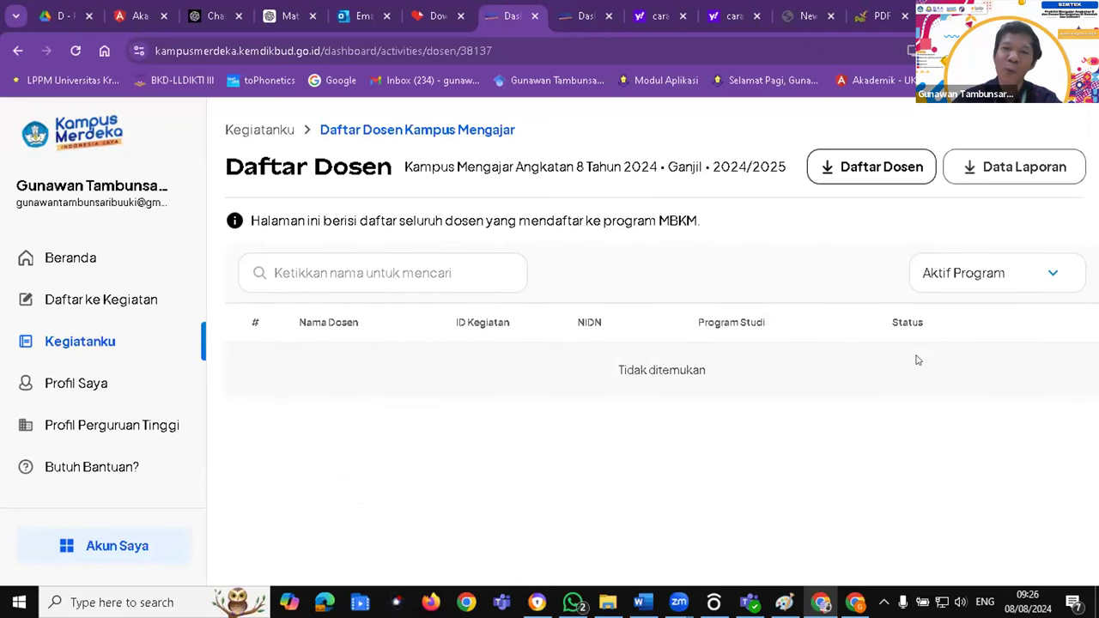
left_click(974, 273)
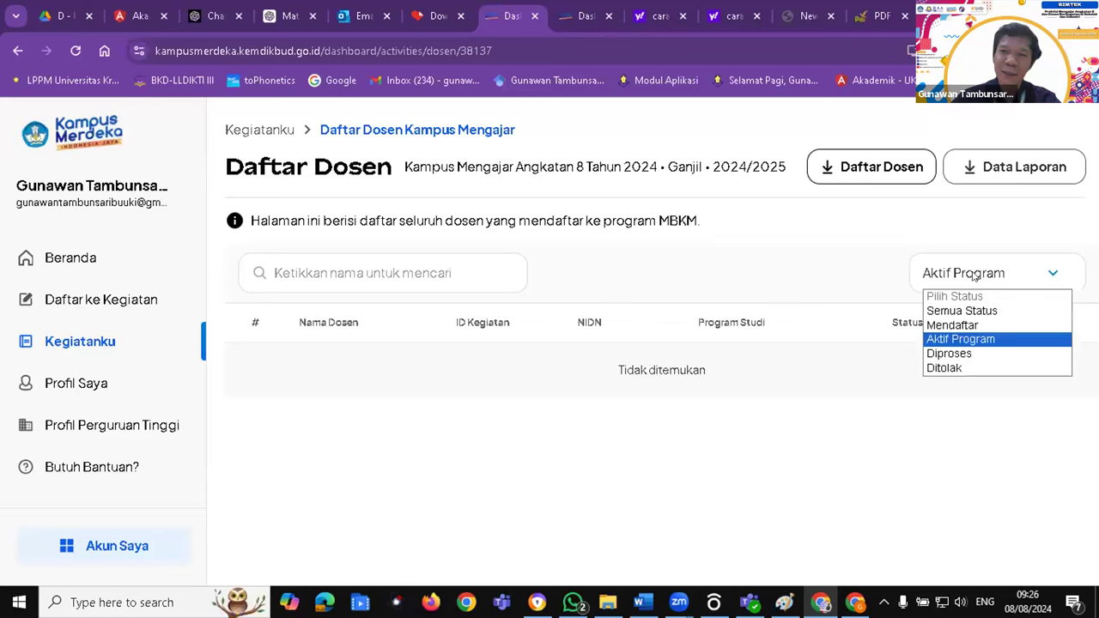
left_click(953, 367)
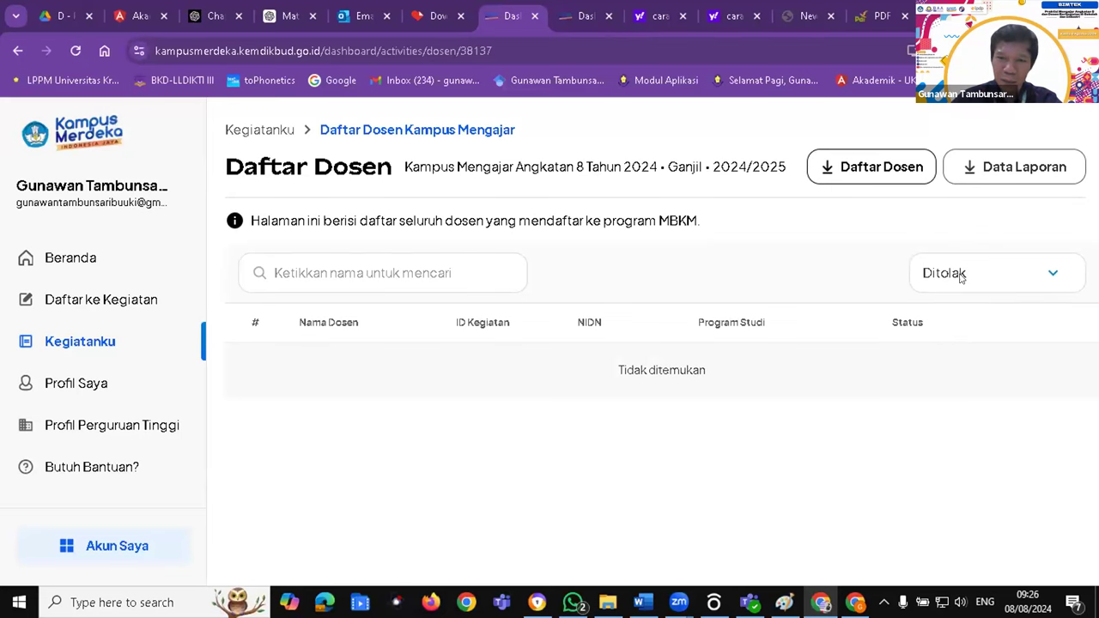
- Go back to Kegiatanku and reopen Daftar Dosen for Kampus Mengajar Angkatan 8 Tahun 2024
left_click(73, 343)
scroll(455, 396, "down", 6)
left_click(453, 394)
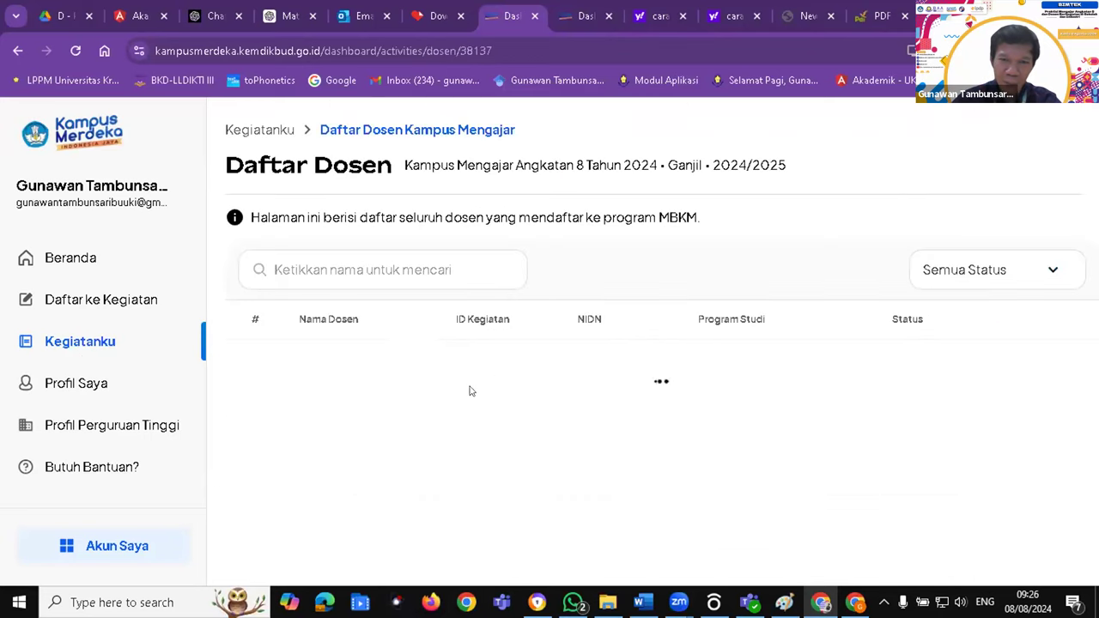
- Look through the full lecturer list under Semua Status, examining the Status entry of each lecturer, especially the first three rows
scroll(883, 475, "down", 4)
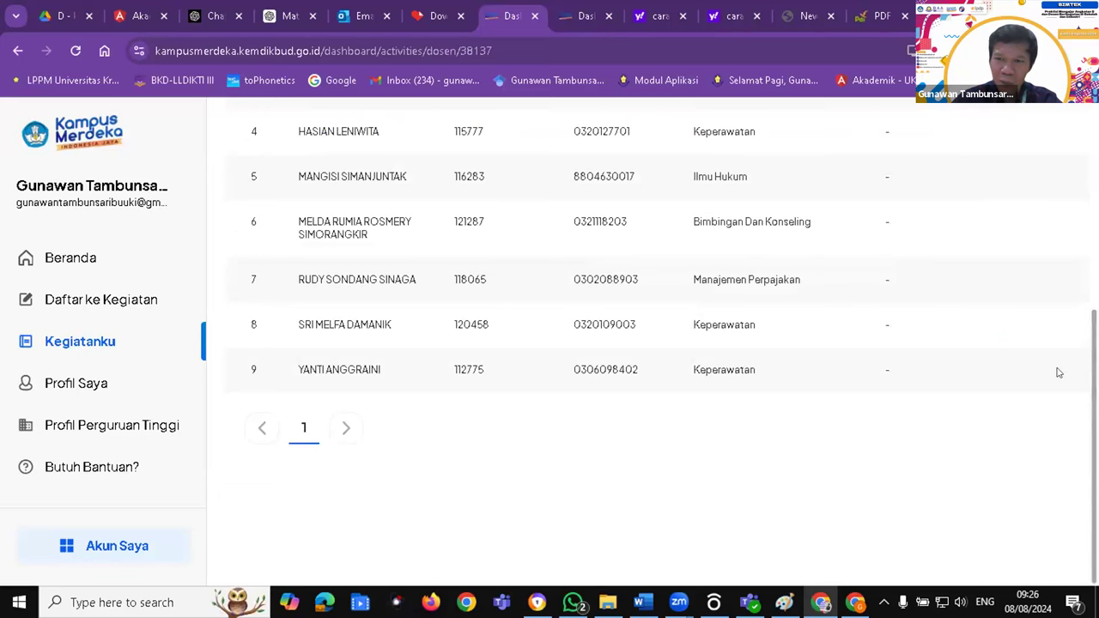
scroll(645, 356, "up", 3)
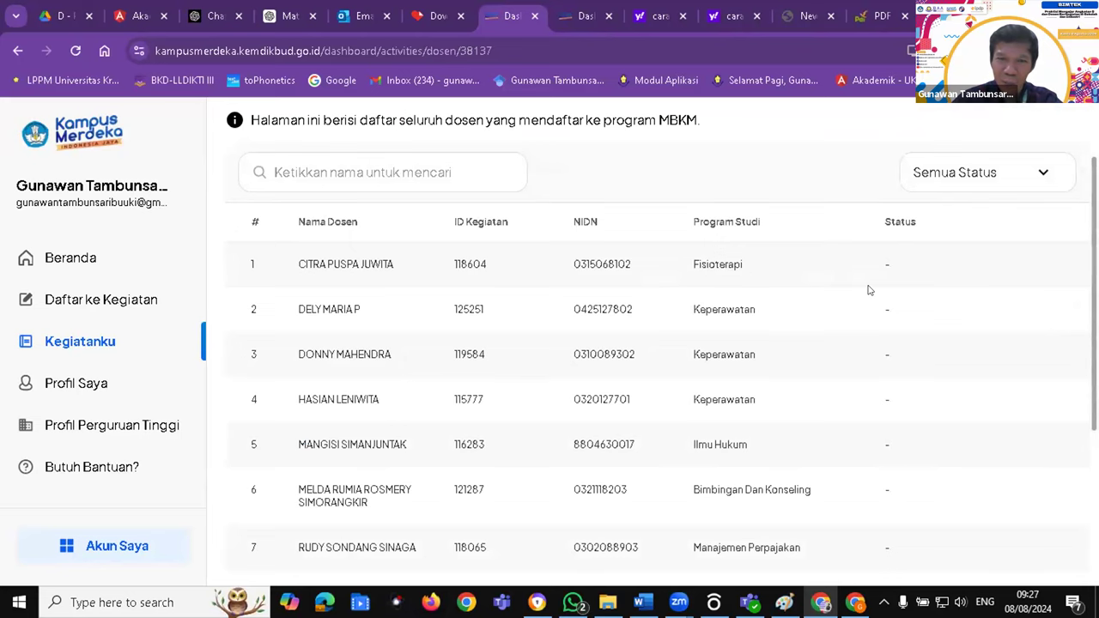
scroll(893, 262, "down", 3)
scroll(893, 263, "up", 3)
scroll(373, 269, "down", 3)
scroll(374, 274, "up", 3)
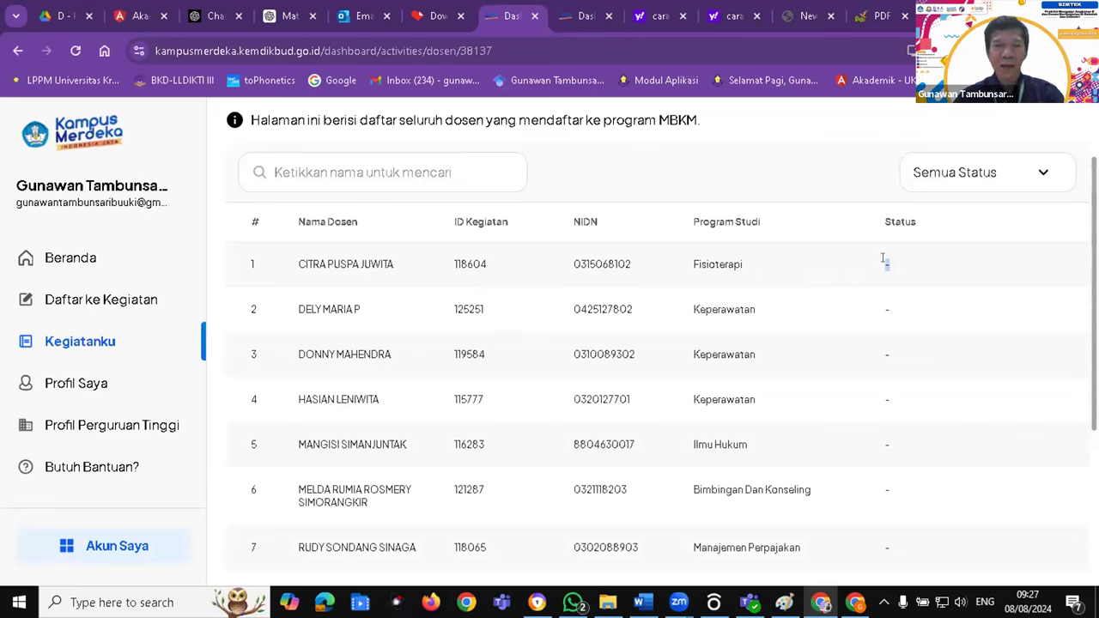
left_click(883, 311)
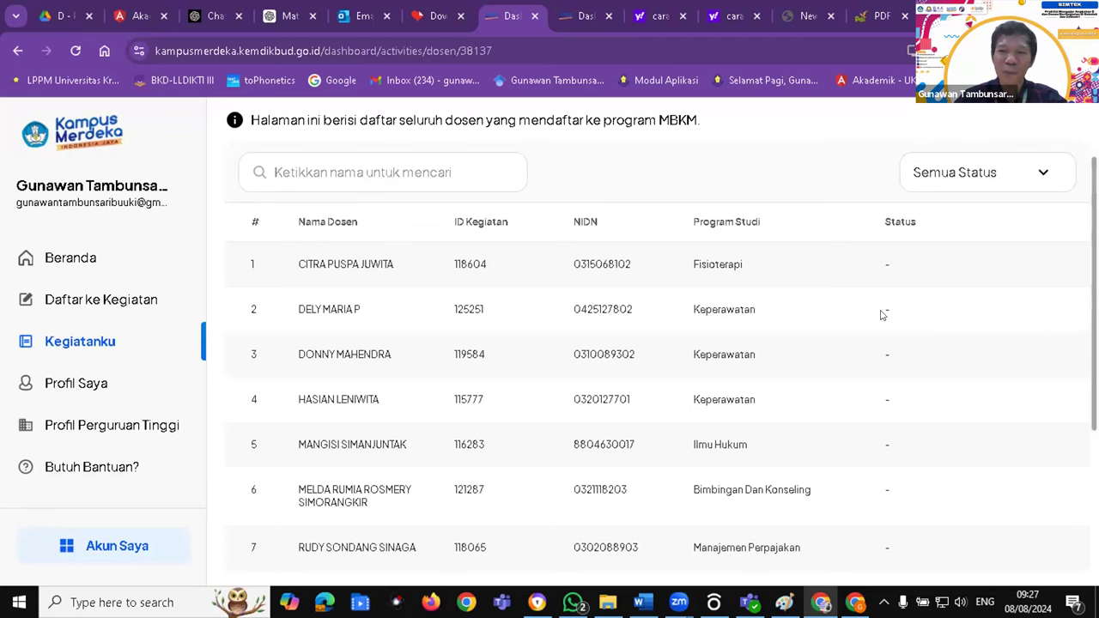
left_click_drag(884, 305, 890, 309)
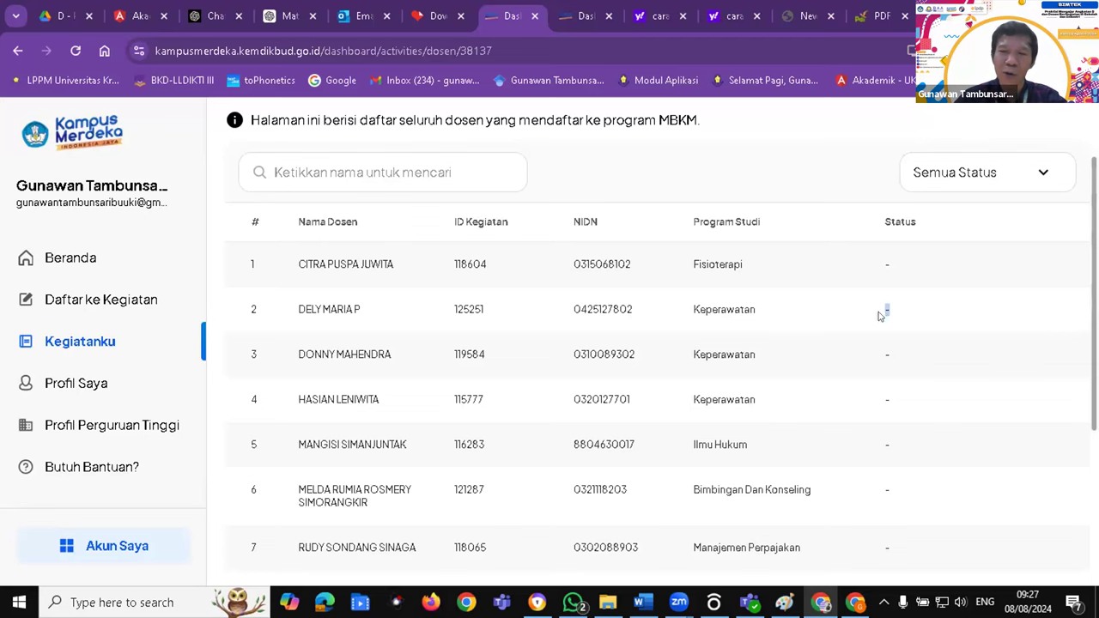
left_click_drag(884, 353, 890, 355)
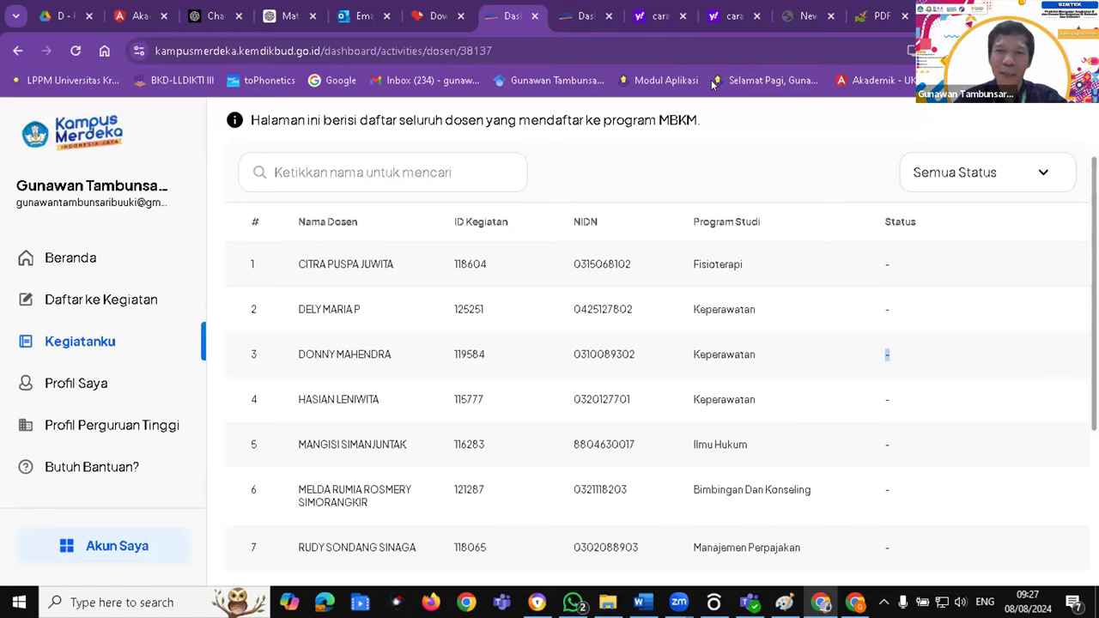
left_click(827, 269)
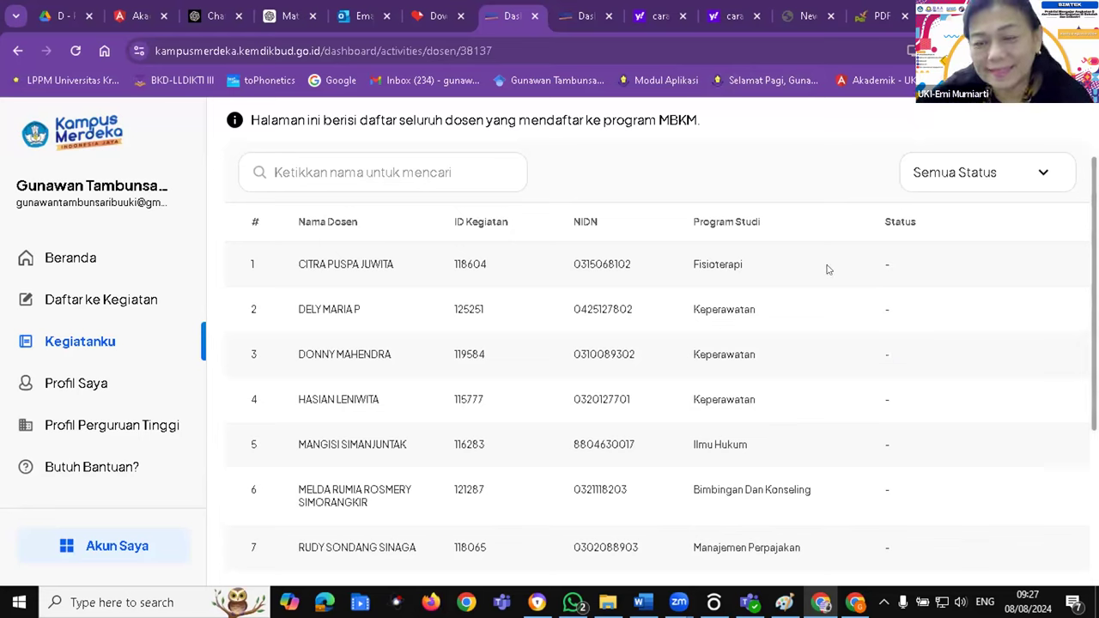
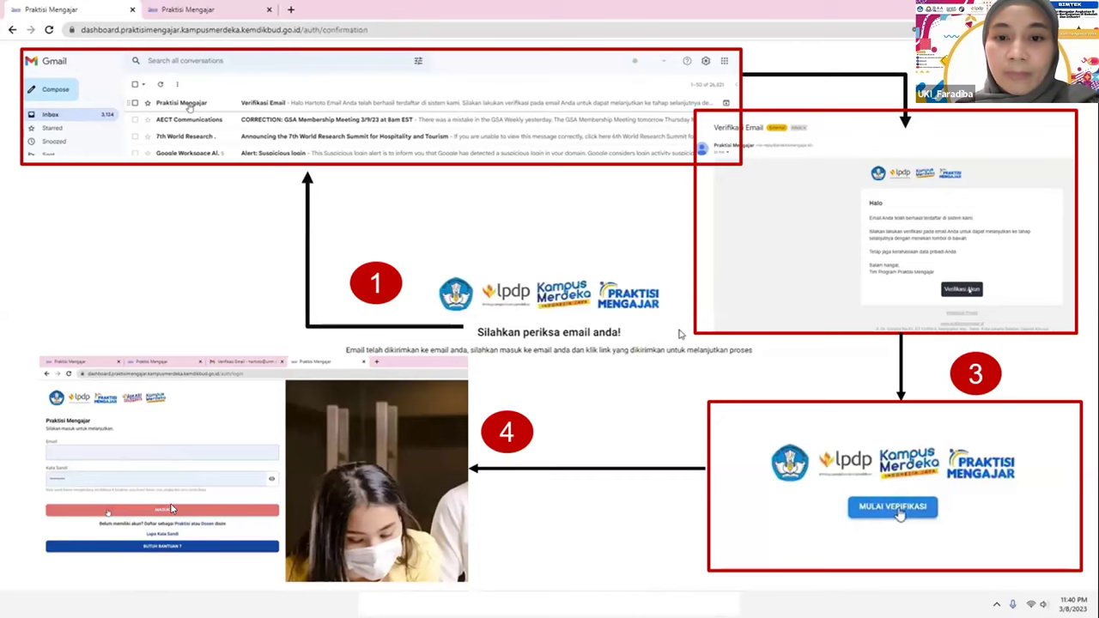
key("Right")
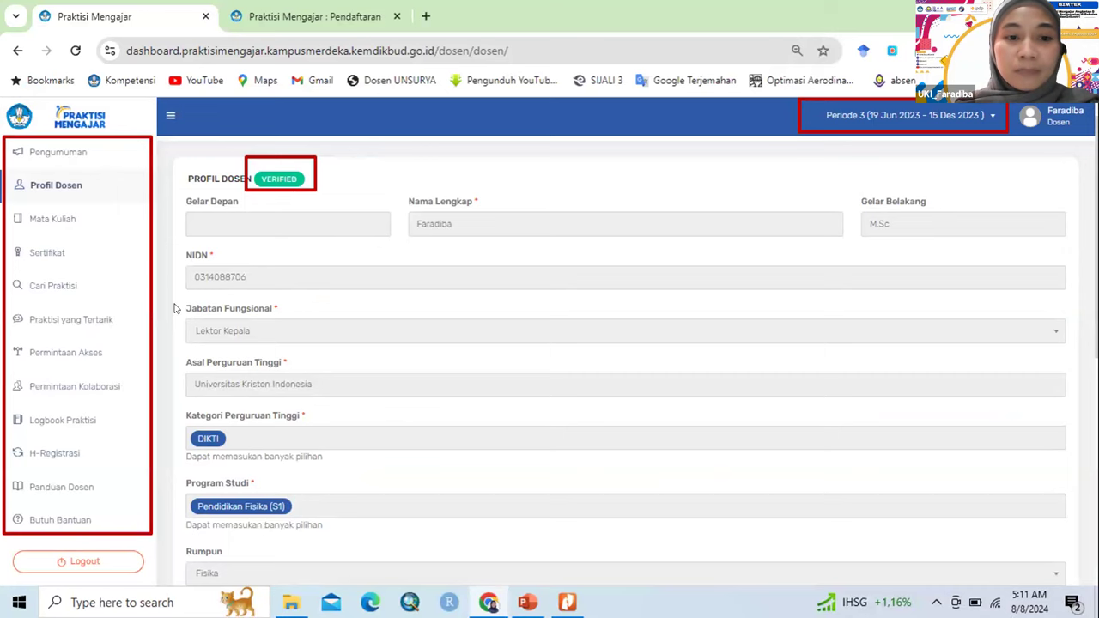
key("alt+Tab")
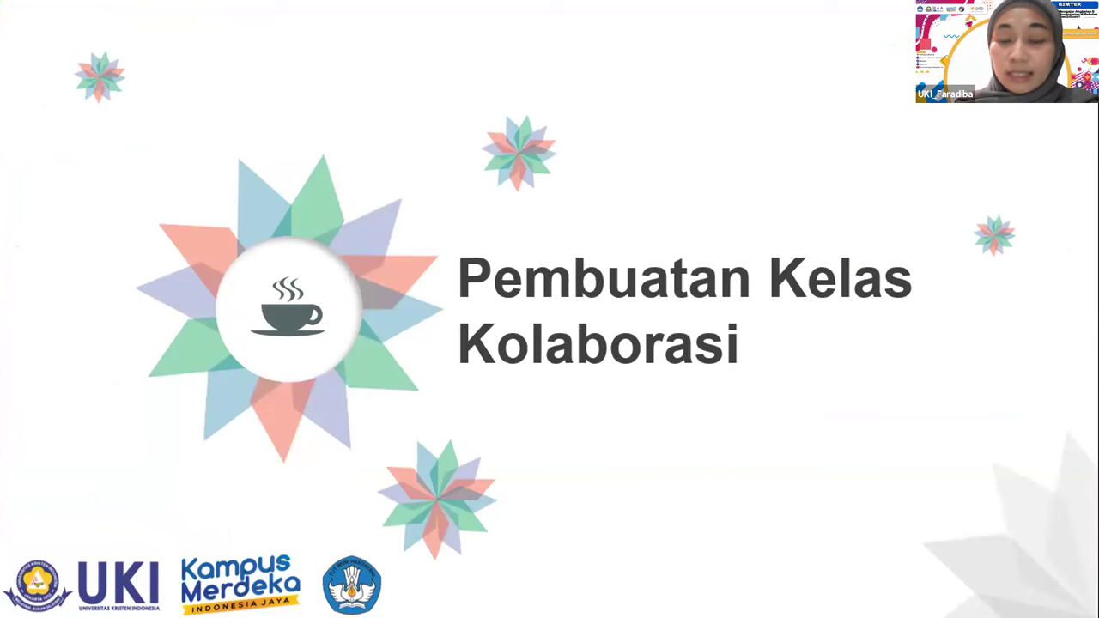
key("Right")
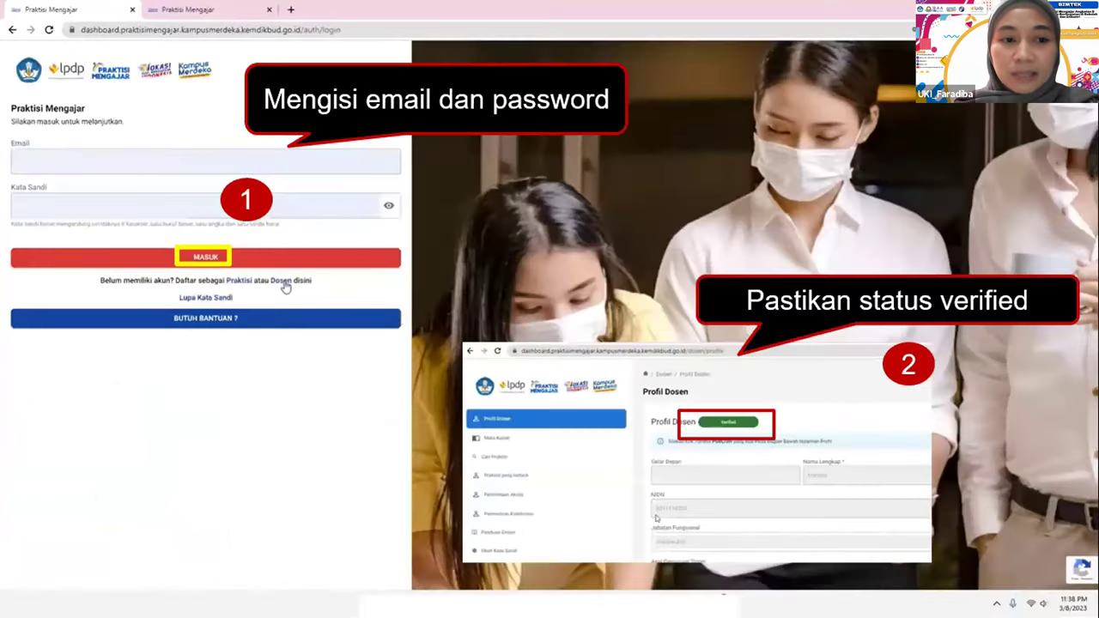